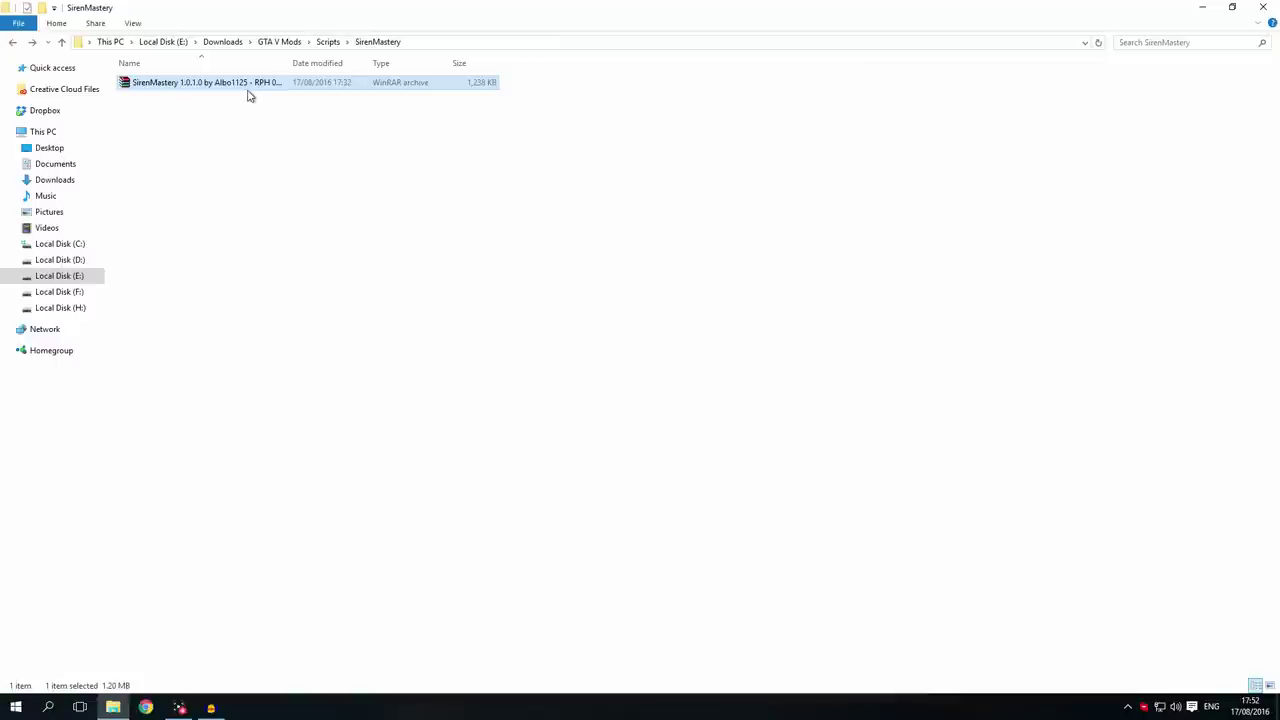
Open the SirenMastery 1.0.1.0 archive and extract all its contents to the default destination folder.
double_click(226, 84)
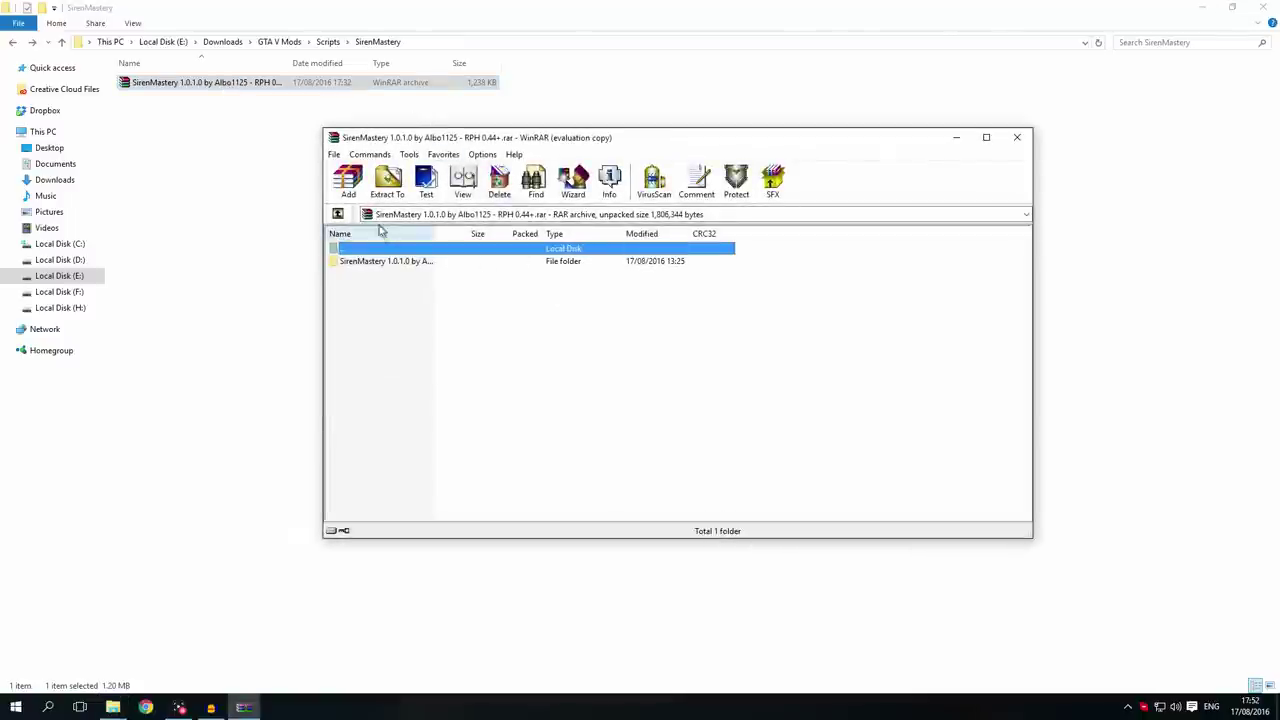
left_click(745, 345)
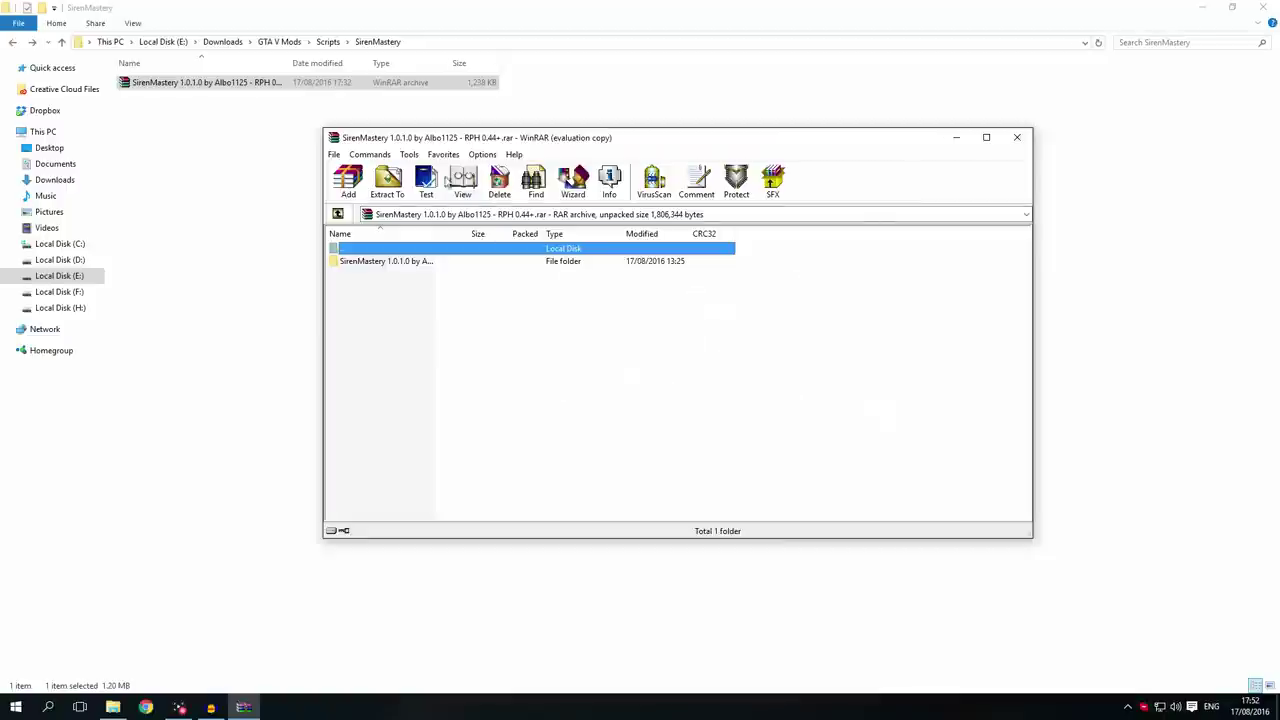
left_click(388, 182)
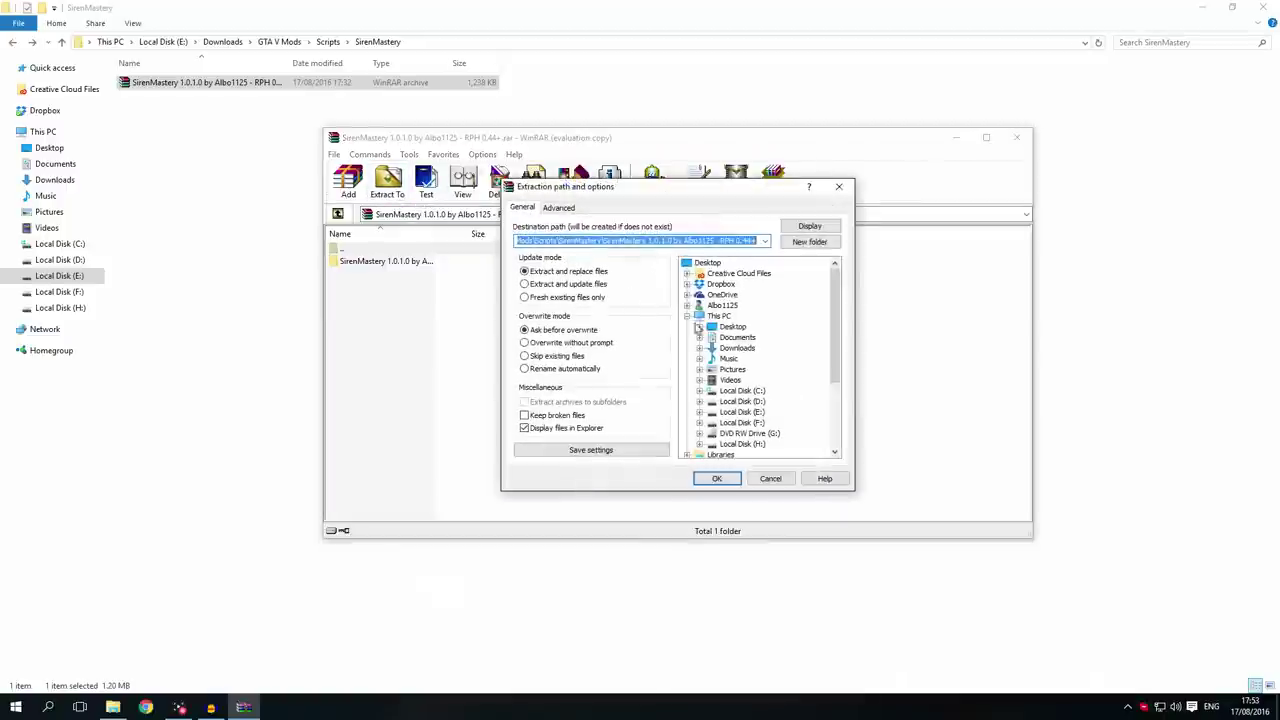
left_click(717, 478)
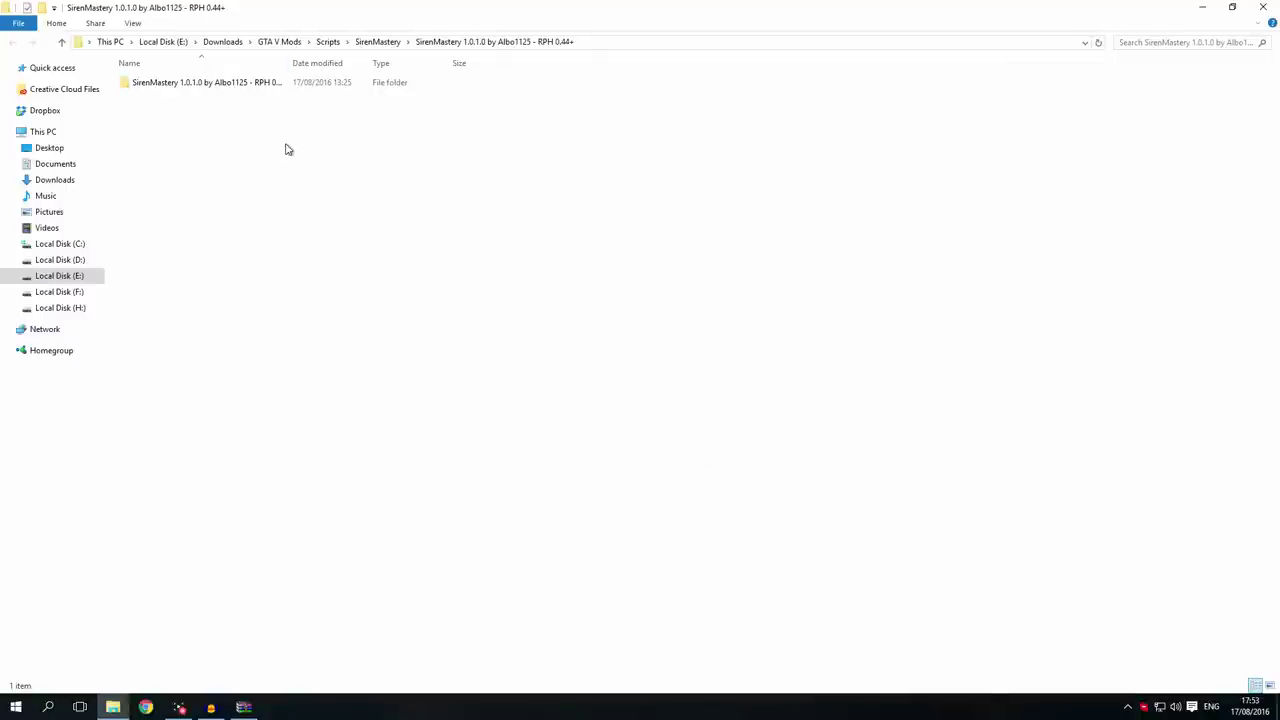
Open the SirenMastery documentation PDF from the extracted Documentation and Licence folder and read the Part 1 plugin installation instructions.
double_click(240, 88)
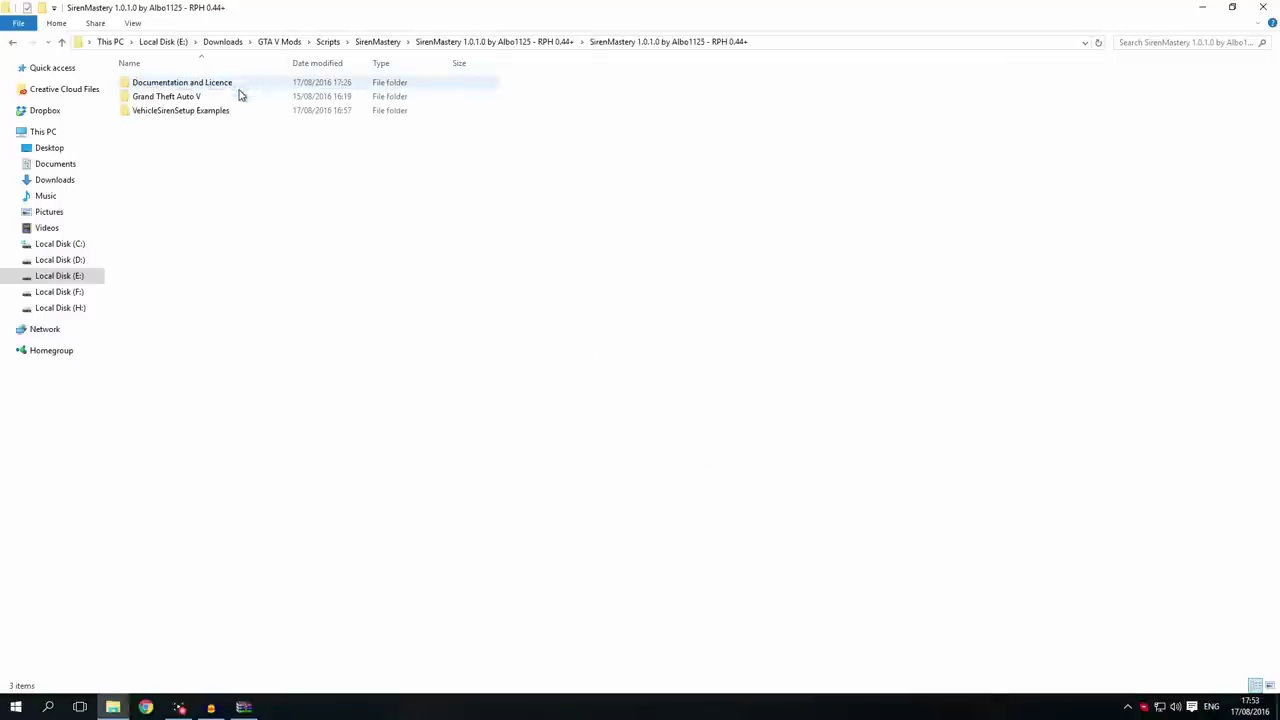
double_click(197, 86)
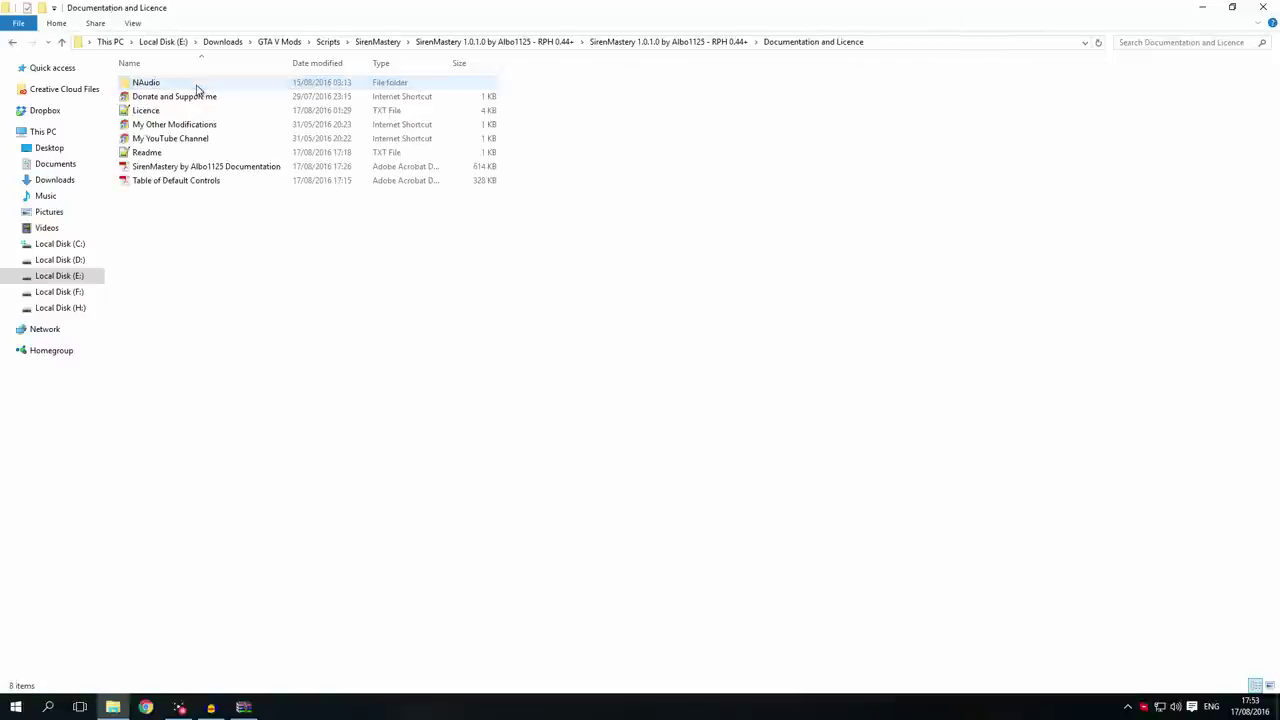
double_click(215, 167)
scroll(364, 394, "up", 3)
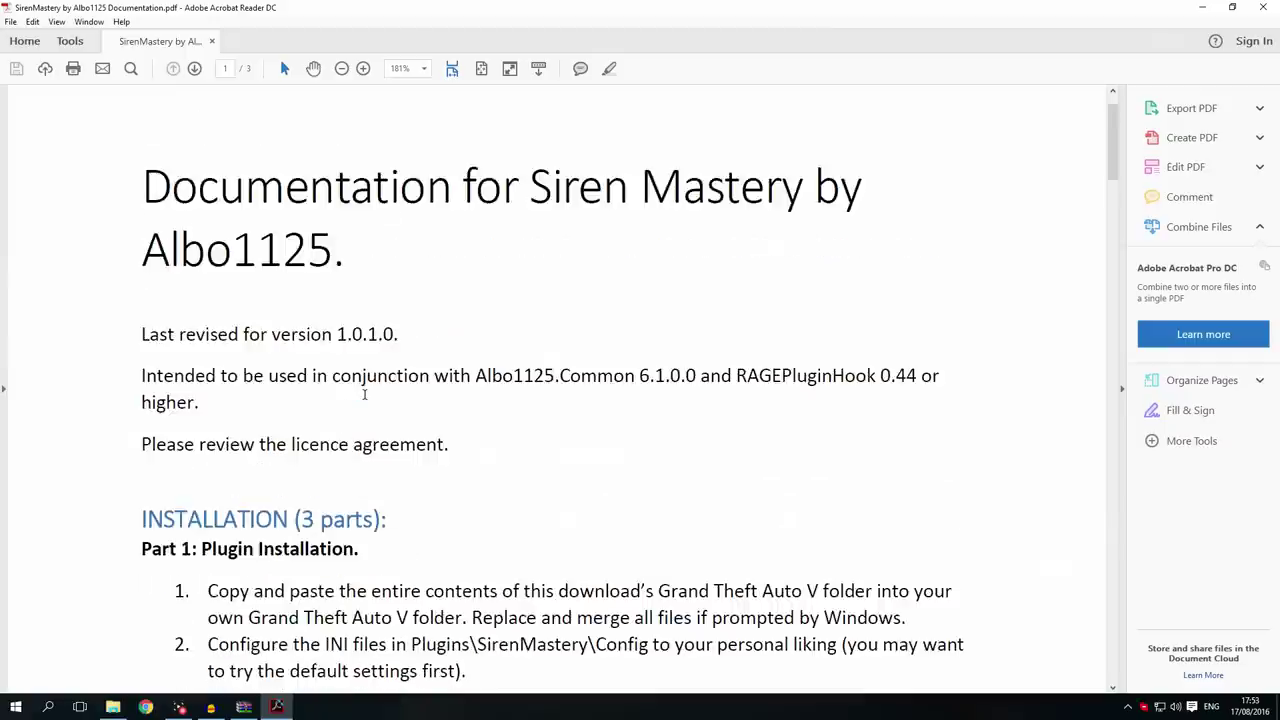
scroll(364, 394, "down", 5)
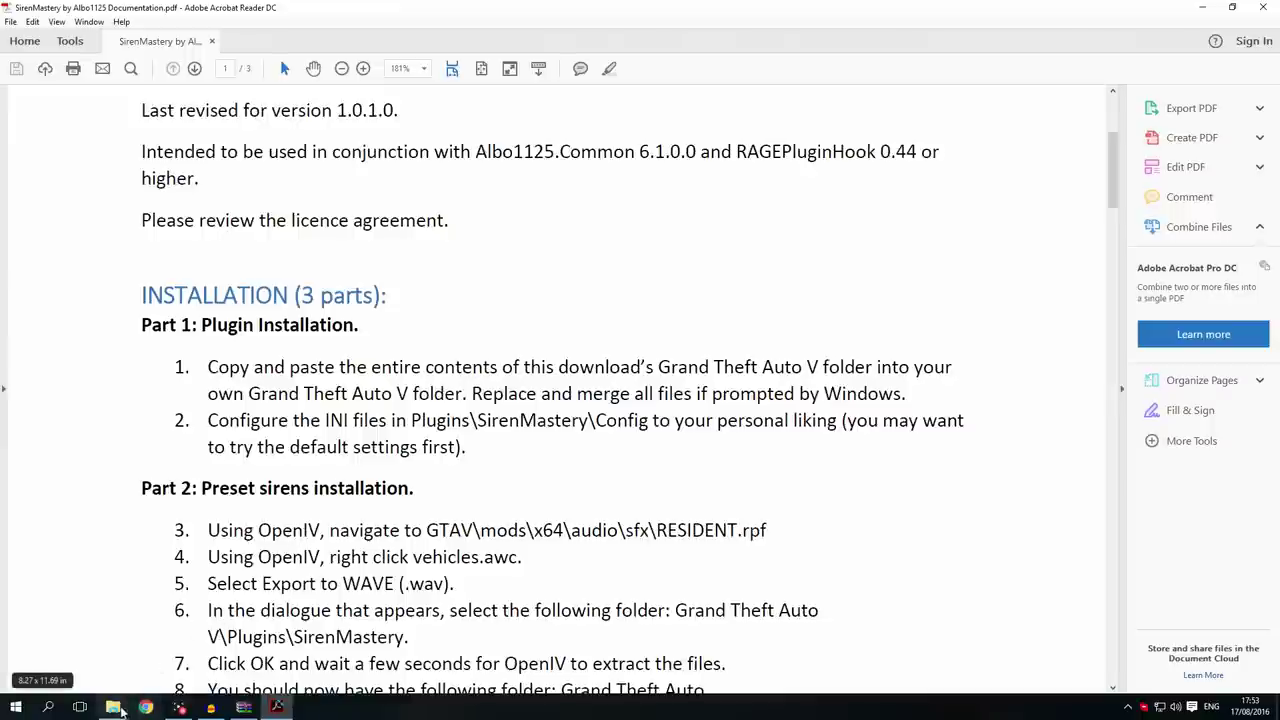
Copy everything in the download's Grand Theft Auto V folder into the game's own Grand Theft Auto V folder, replacing the existing files.
left_click(113, 707)
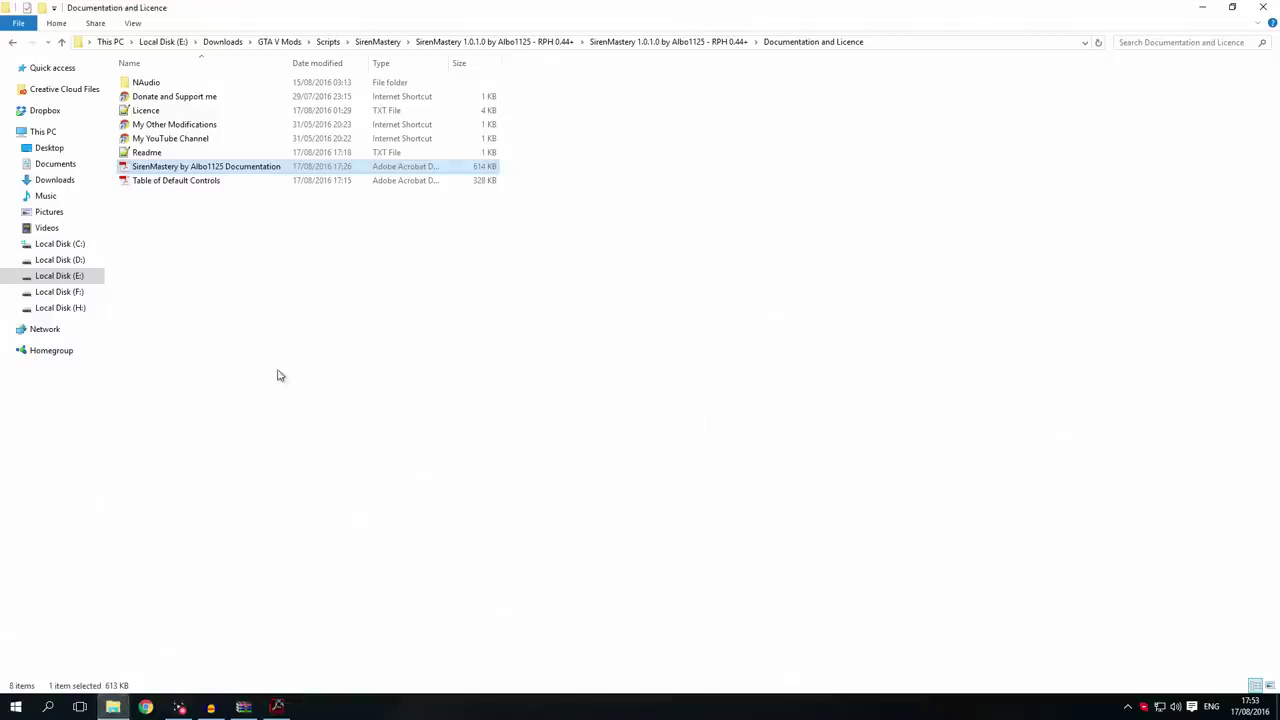
left_click(12, 42)
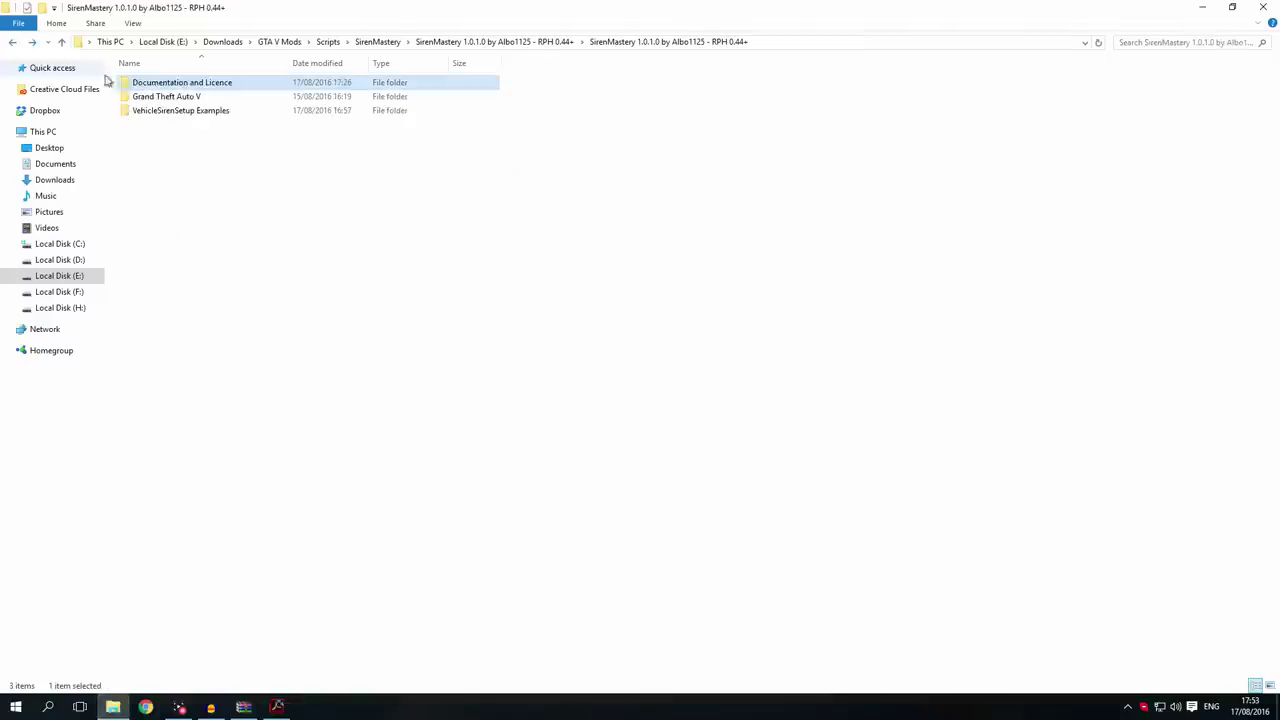
double_click(194, 100)
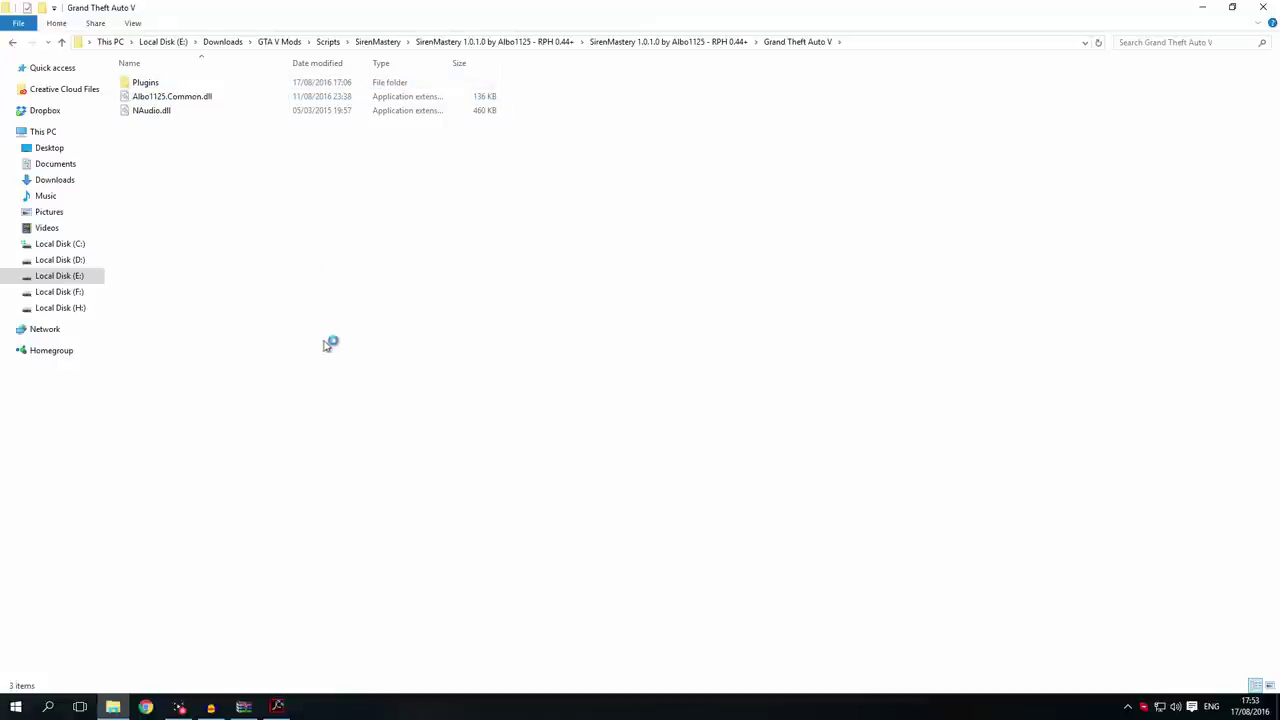
key("ctrl+a")
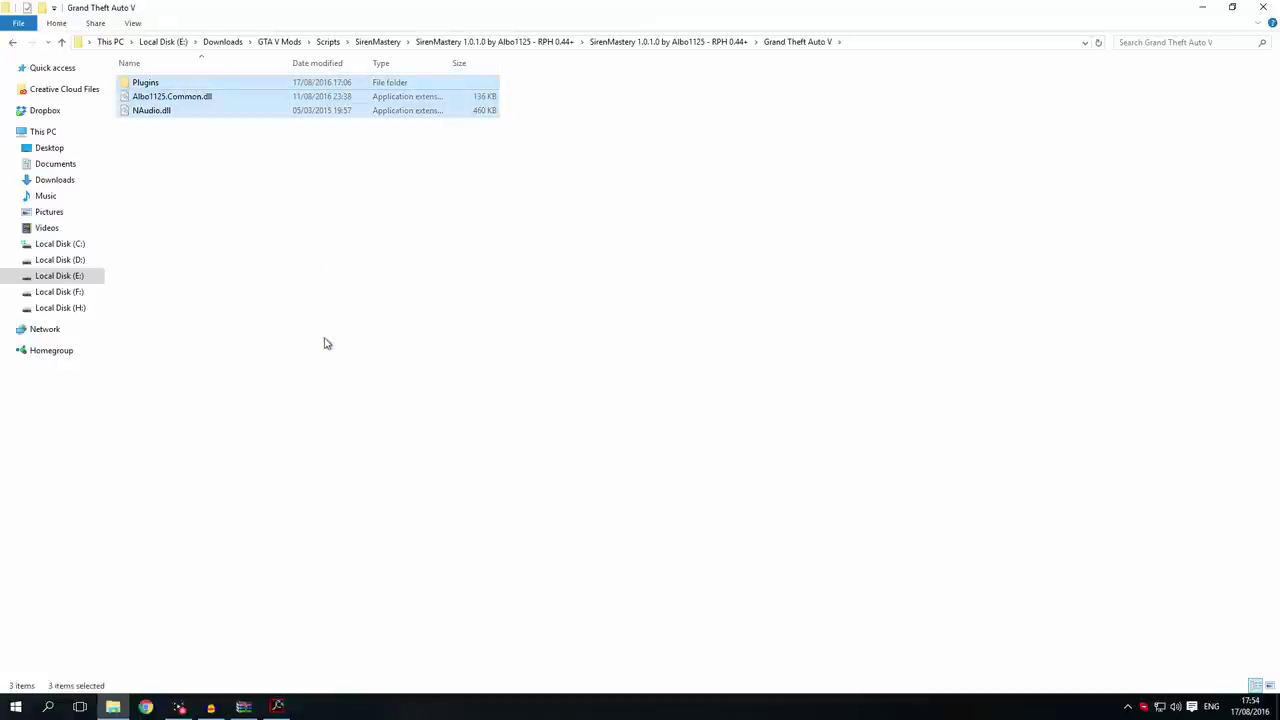
right_click(173, 92)
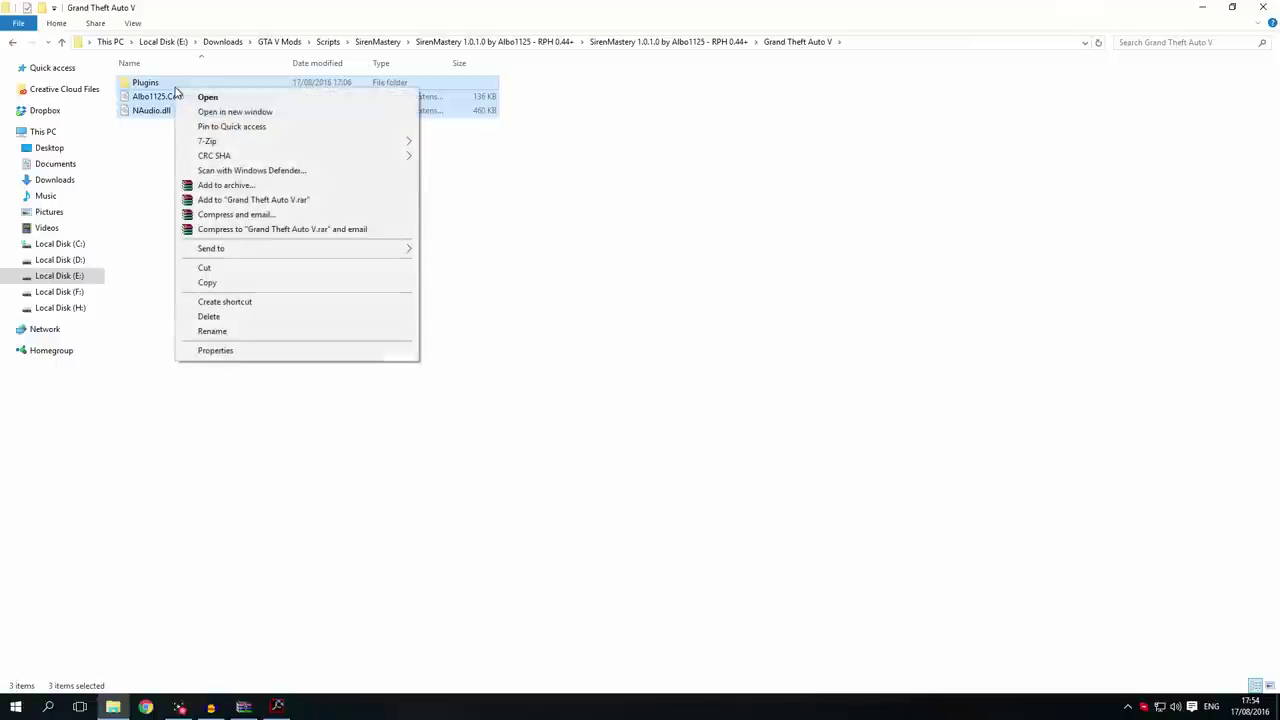
left_click(245, 283)
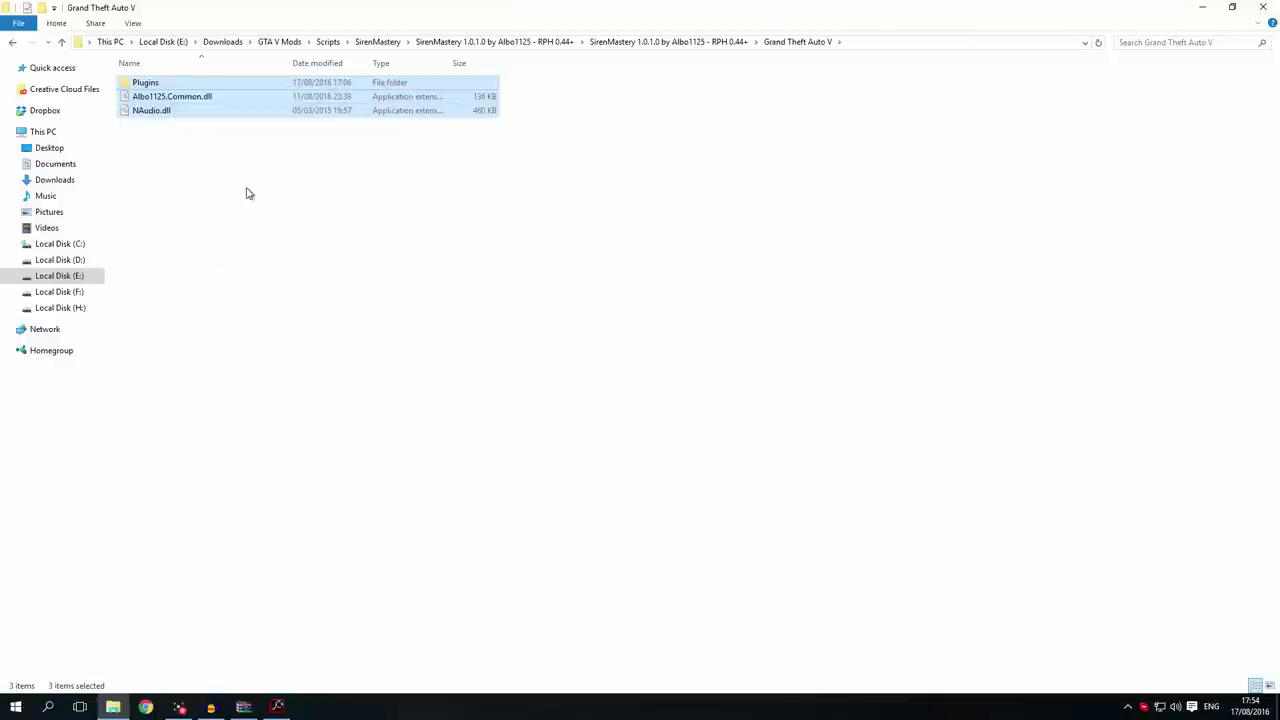
key("alt+Tab")
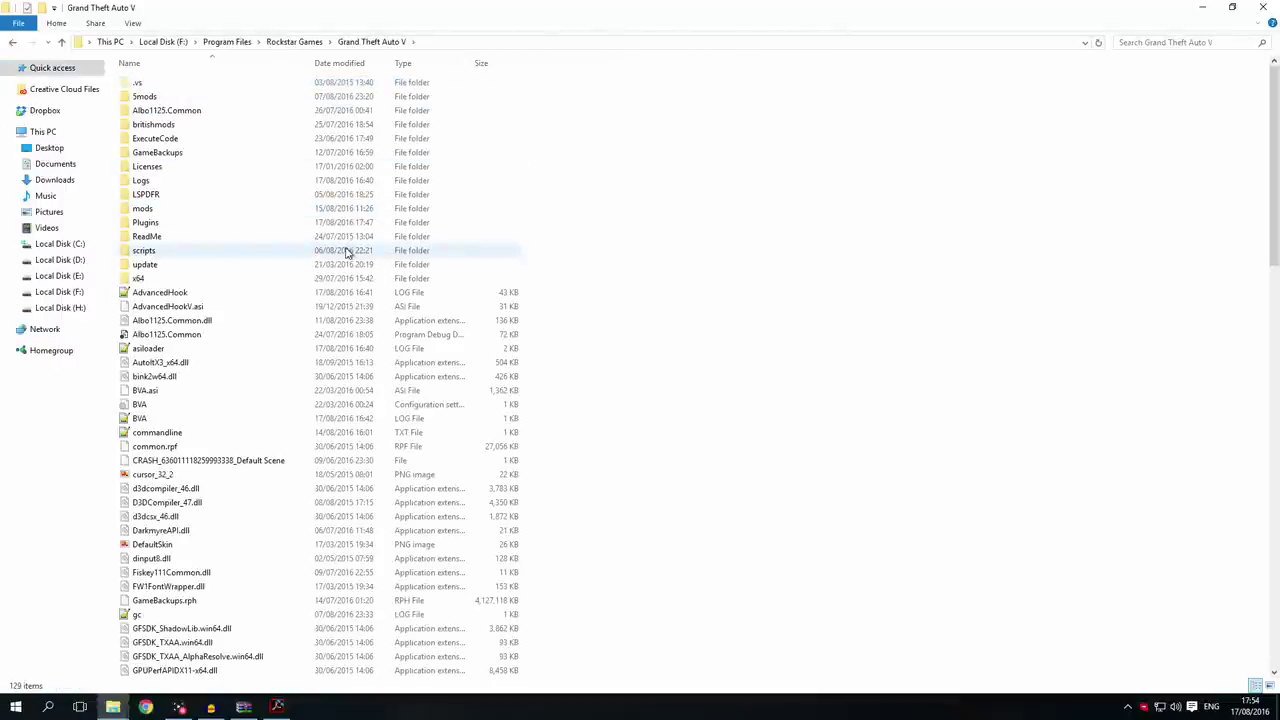
key("ctrl+v")
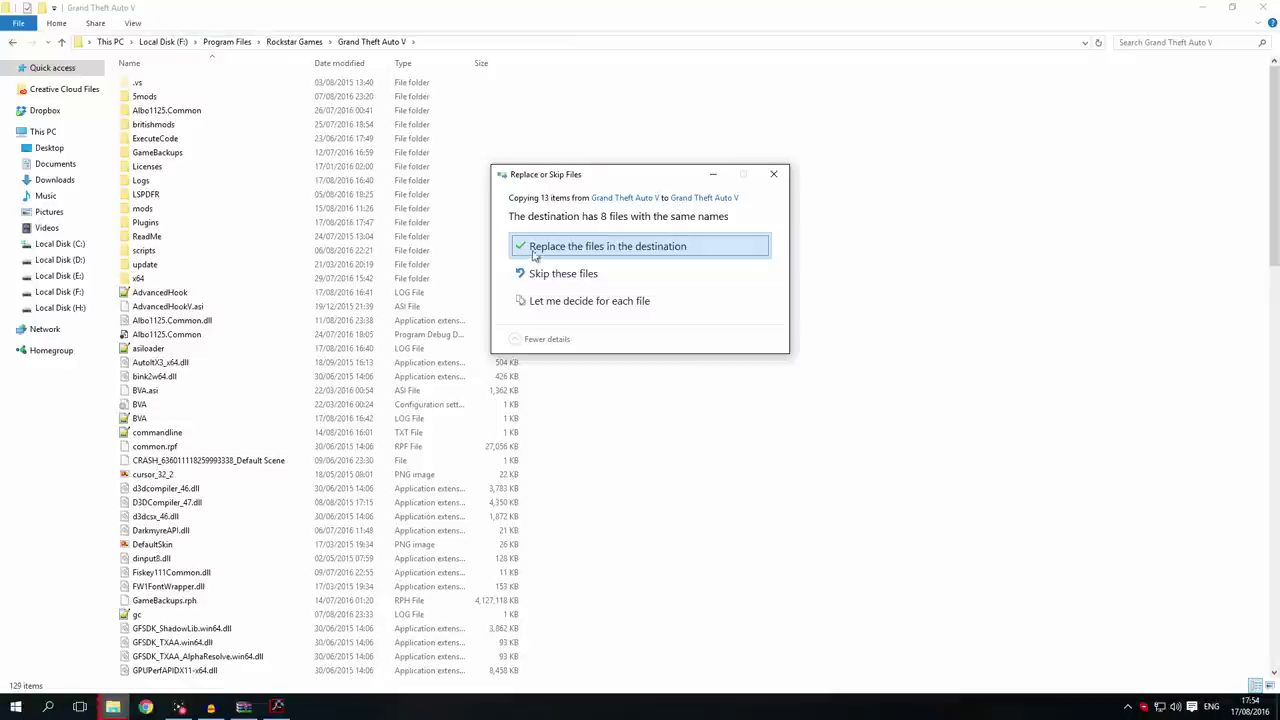
left_click(590, 247)
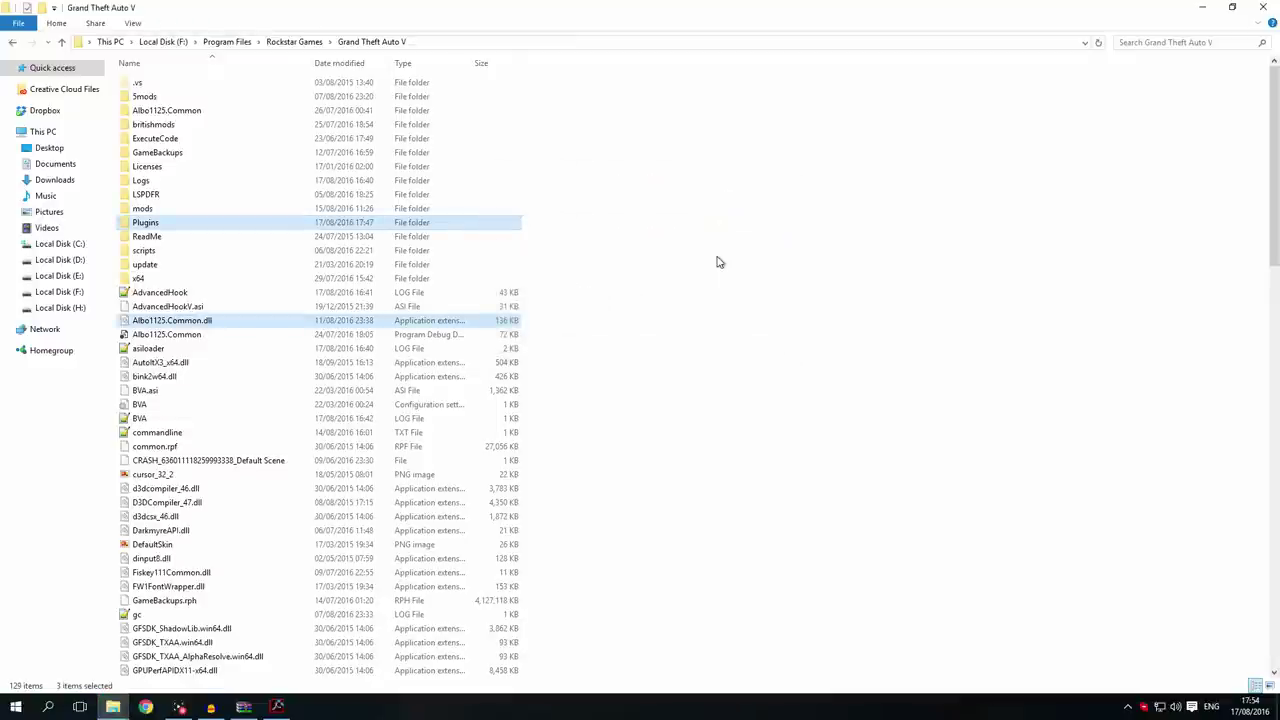
Check the documentation's Part 2 preset siren instructions and, in OpenIV, open the archive mods\x64\audio\sfx\RESIDENT.rpf.
key("alt+Tab")
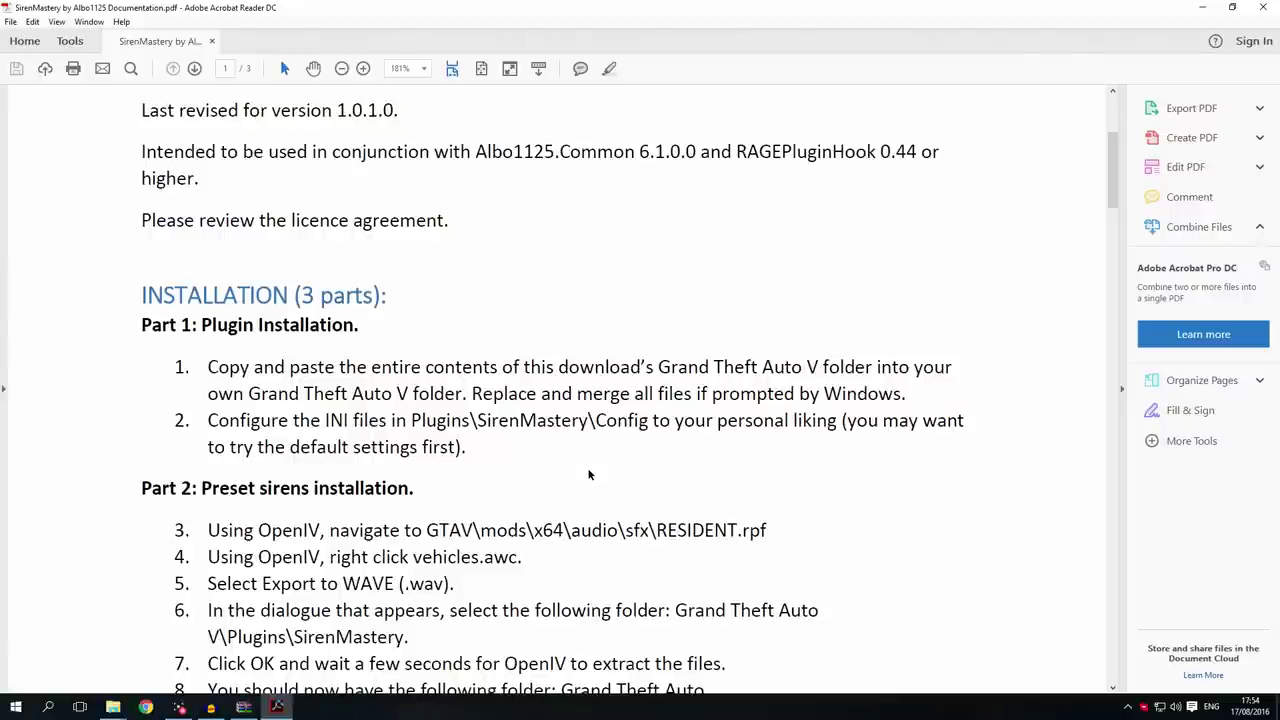
scroll(589, 474, "down", 5)
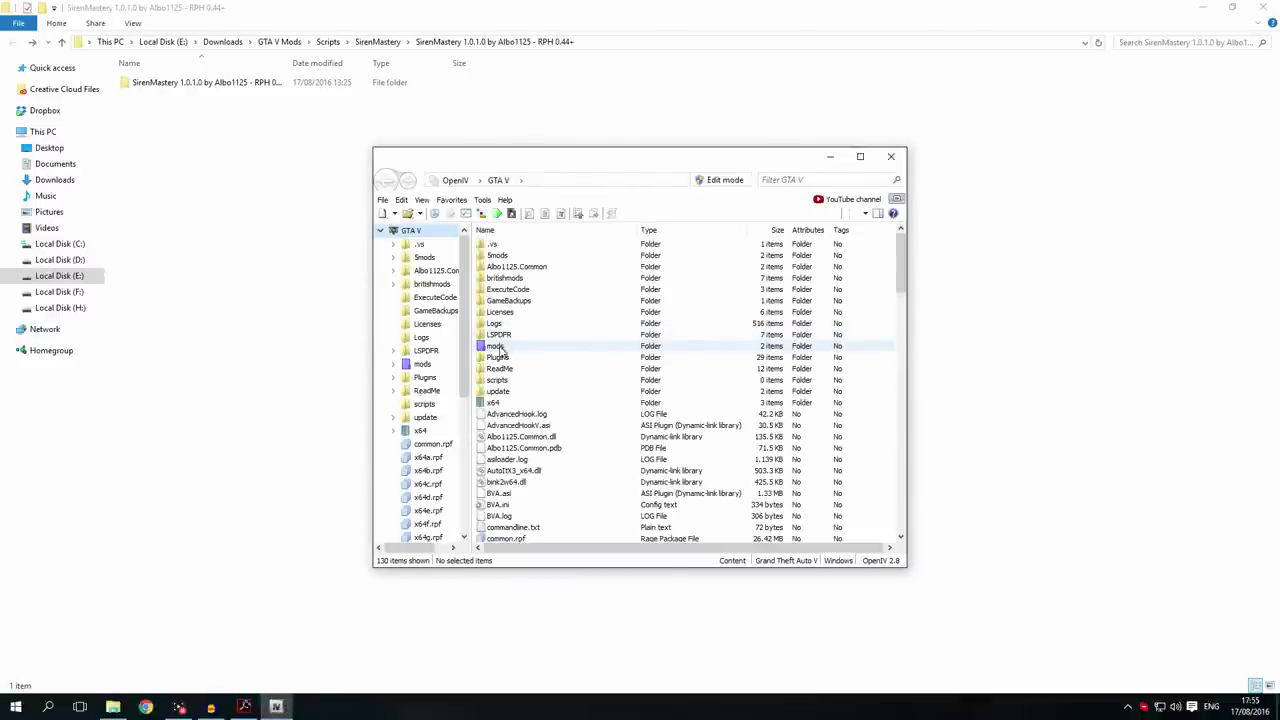
double_click(495, 347)
double_click(502, 257)
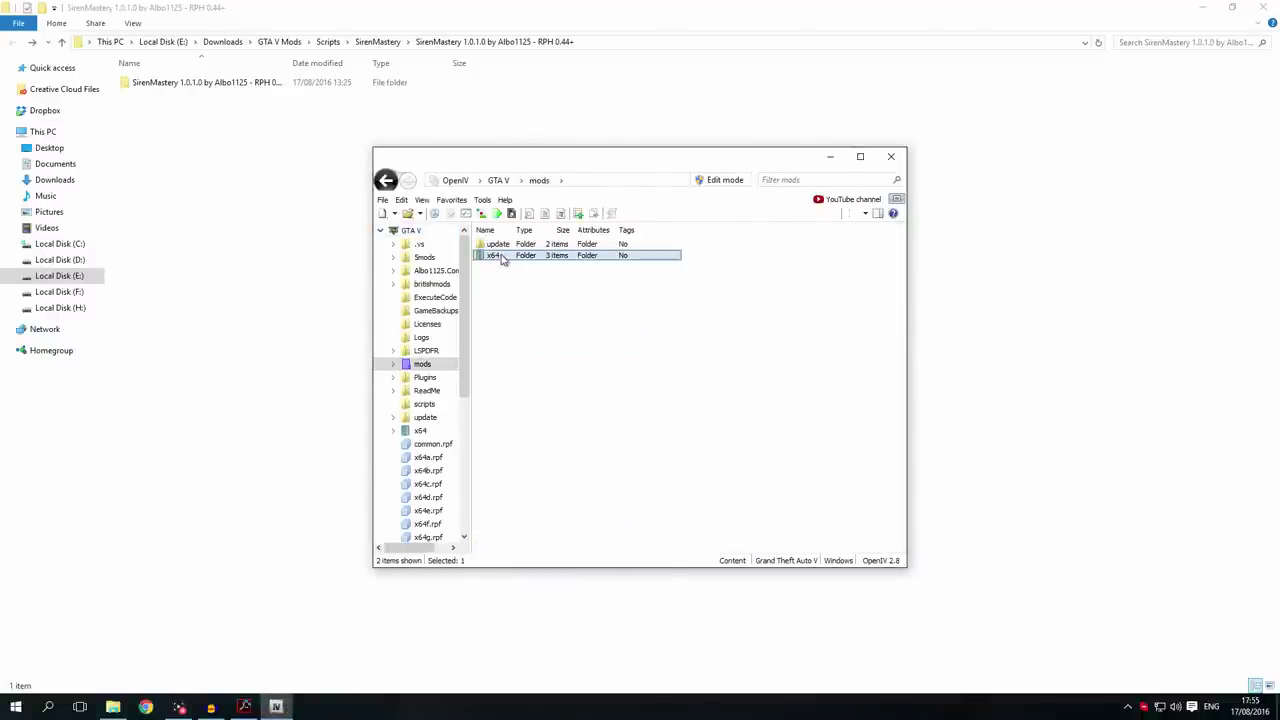
double_click(498, 245)
double_click(492, 244)
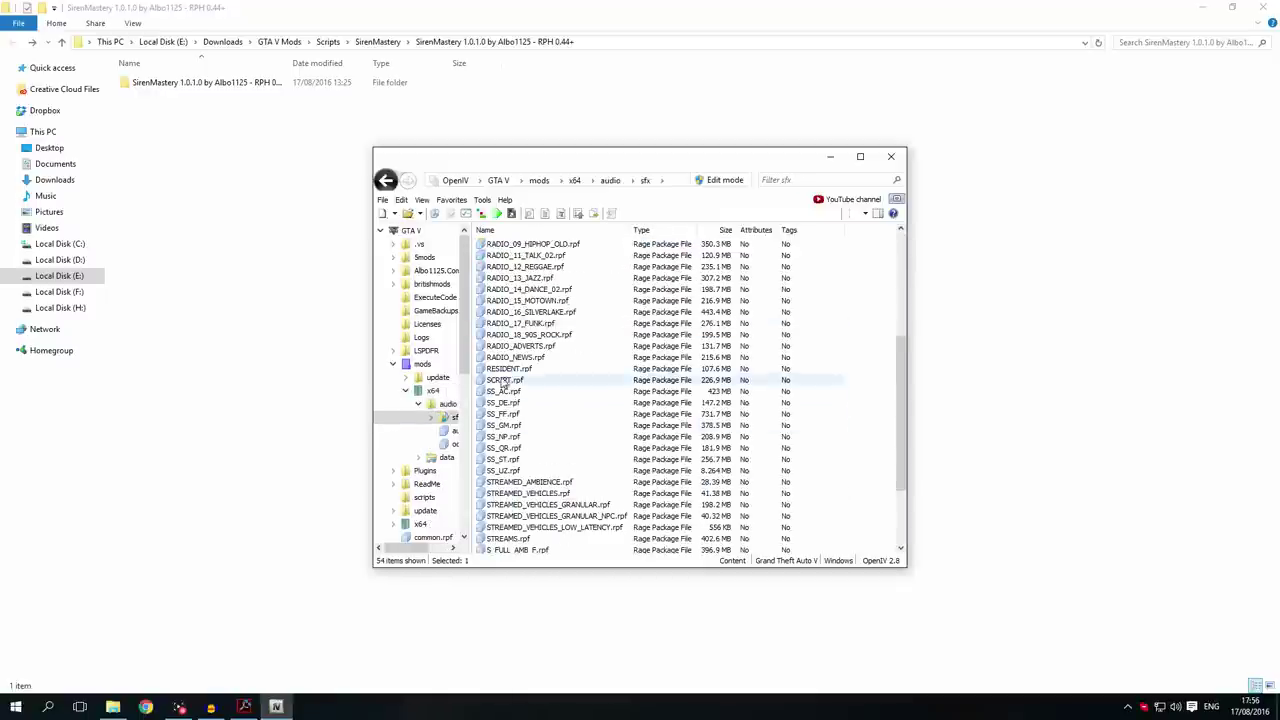
double_click(508, 369)
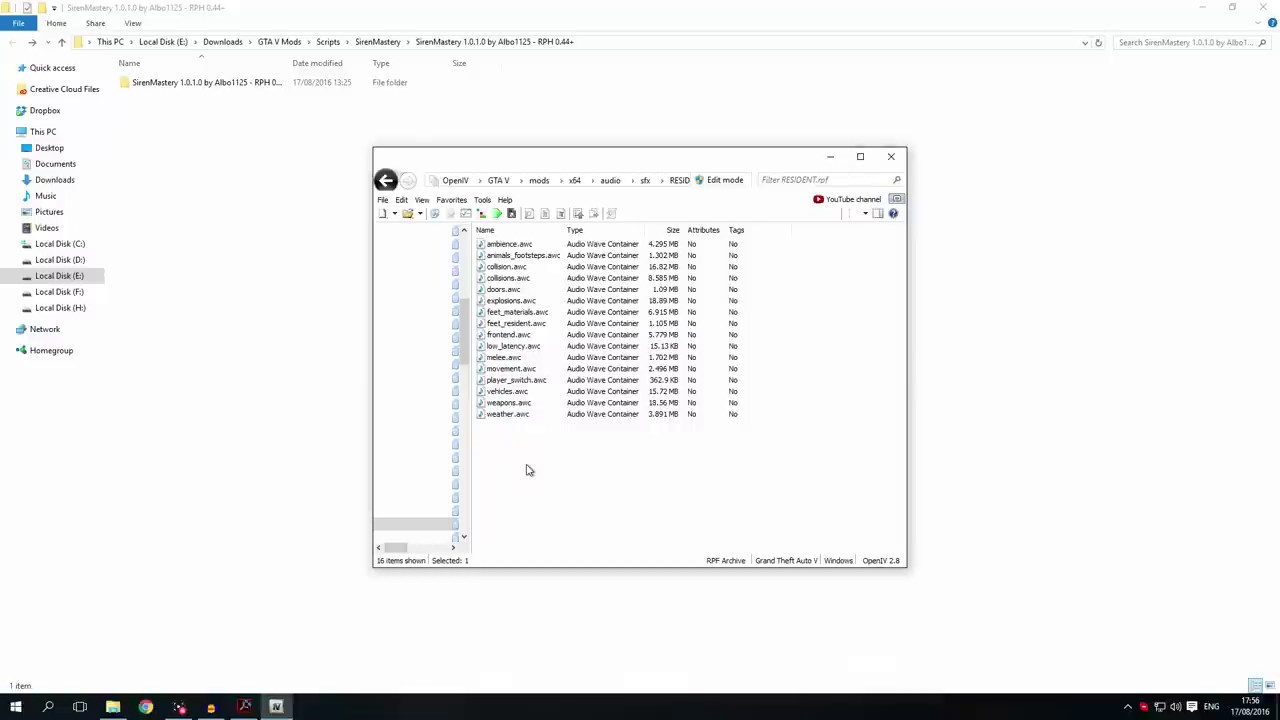
Export vehicles.awc to WAVE (.wav) into the Grand Theft Auto V\Plugins\SirenMastery folder.
right_click(526, 393)
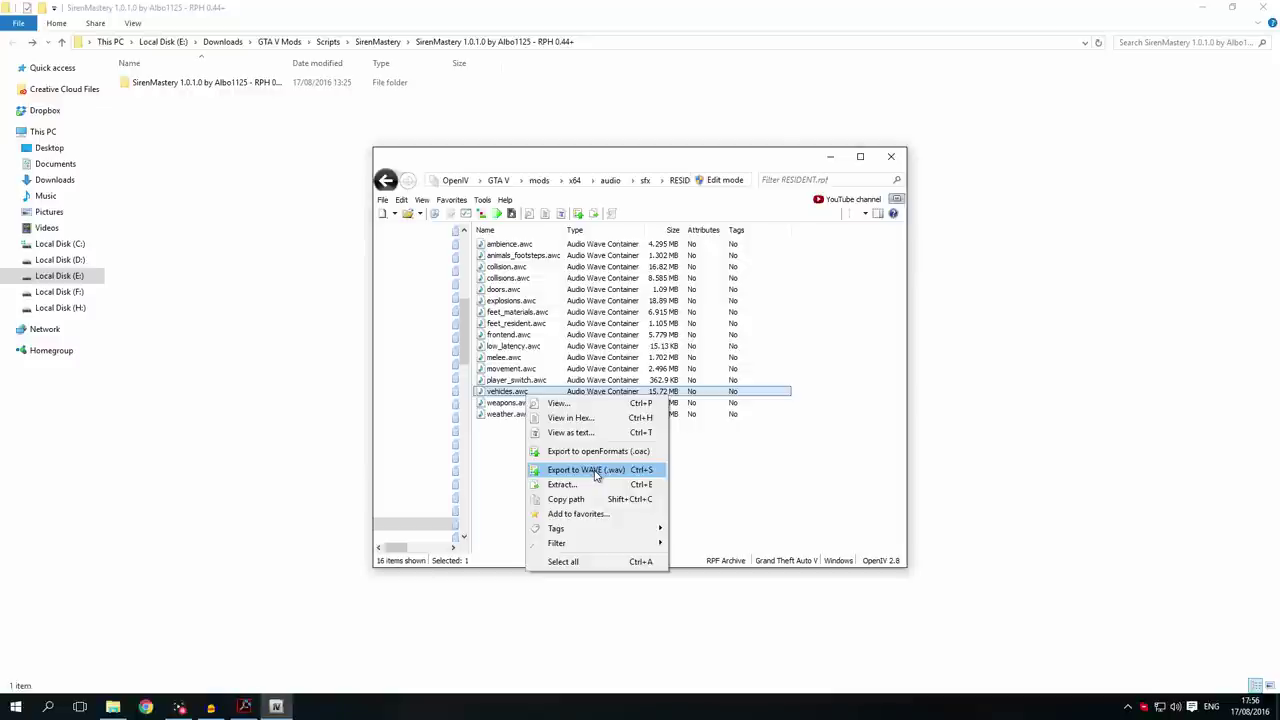
left_click(595, 472)
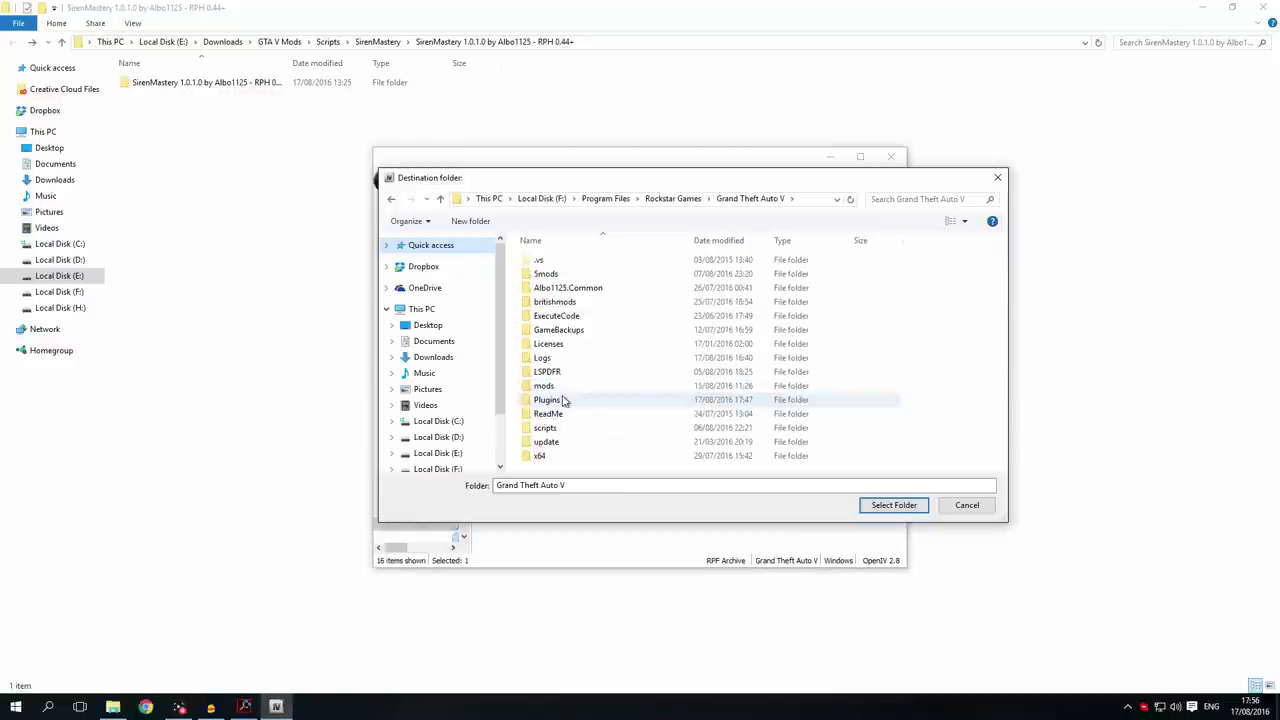
double_click(558, 401)
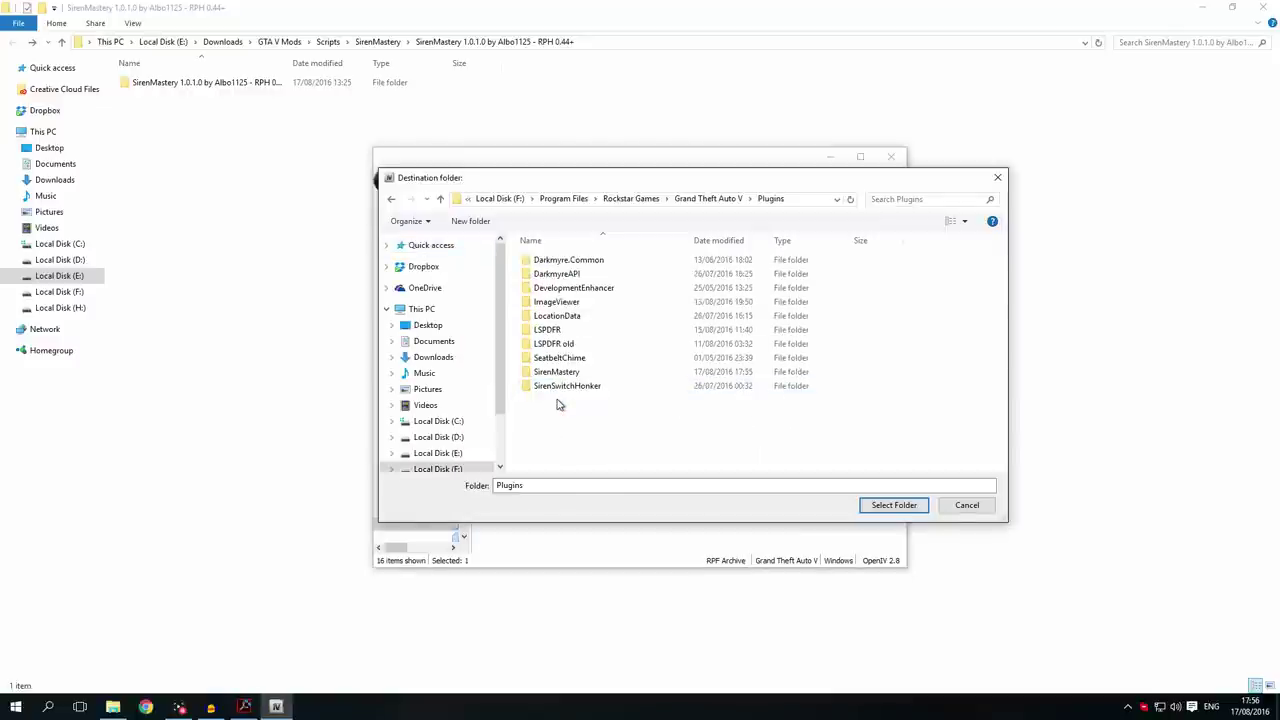
double_click(566, 372)
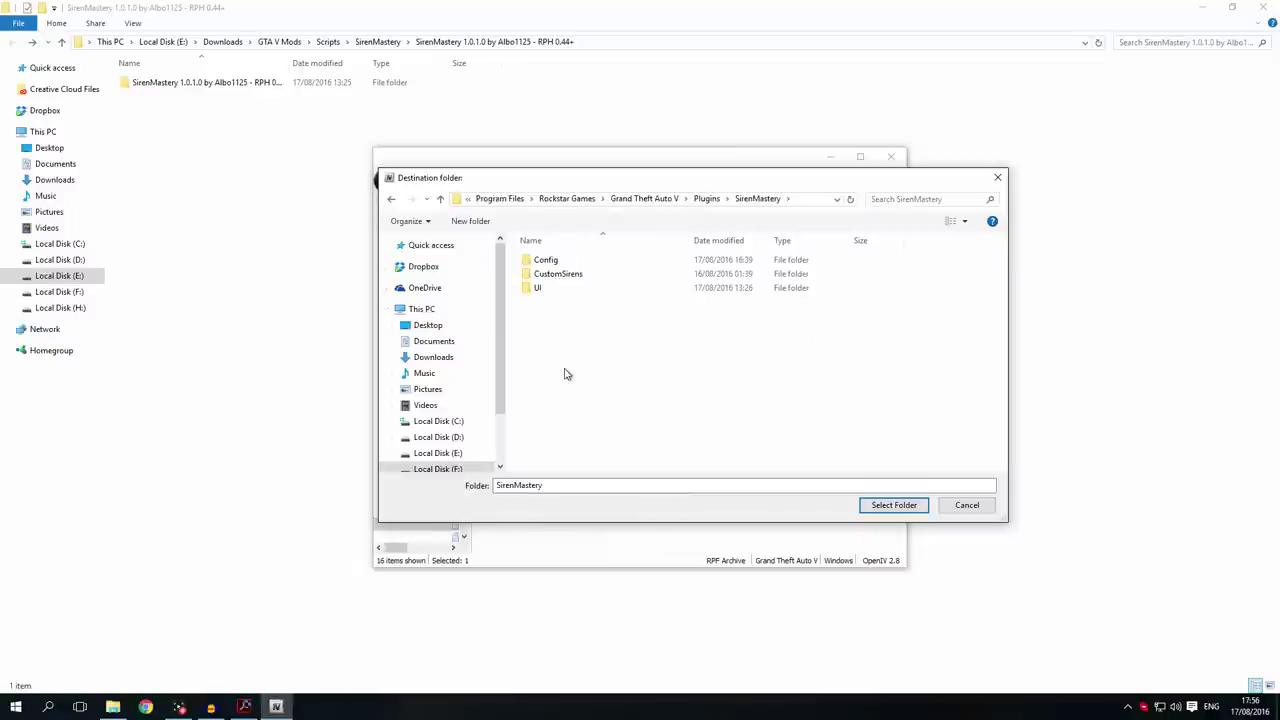
left_click(894, 505)
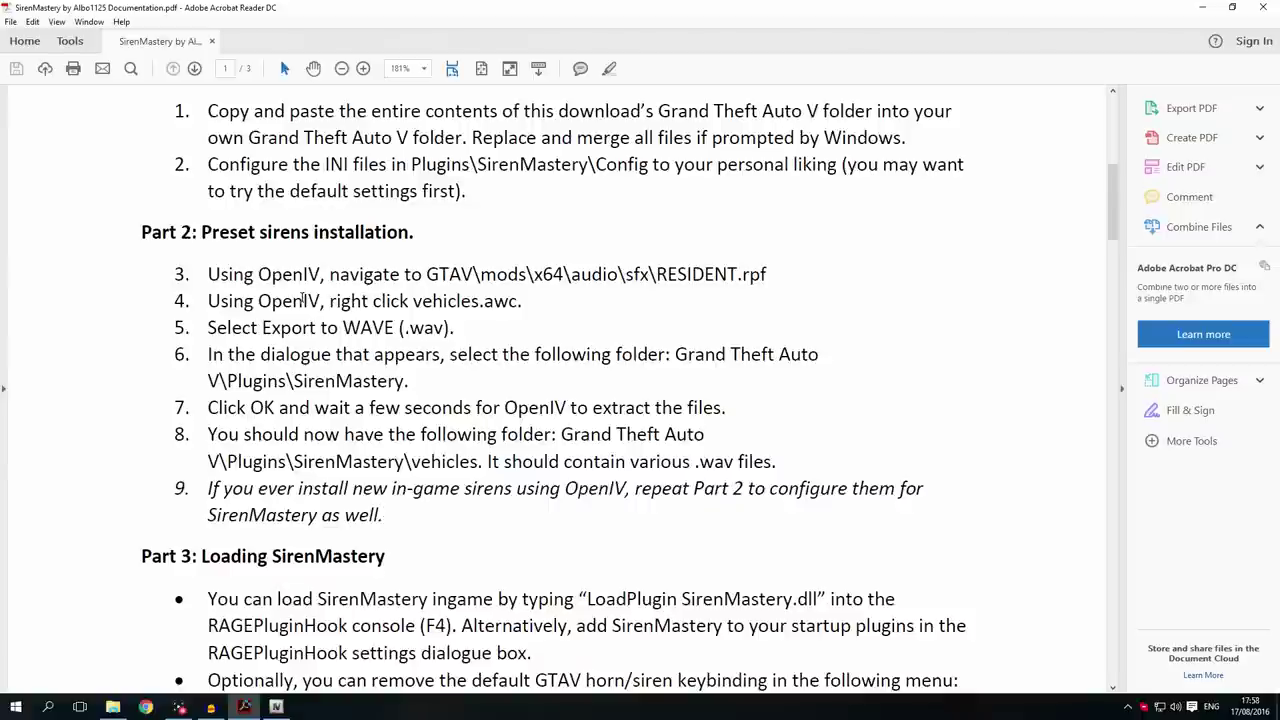
Read the rest of the documentation's preset siren instructions and Part 3 on loading SirenMastery.
scroll(302, 299, "down", 1)
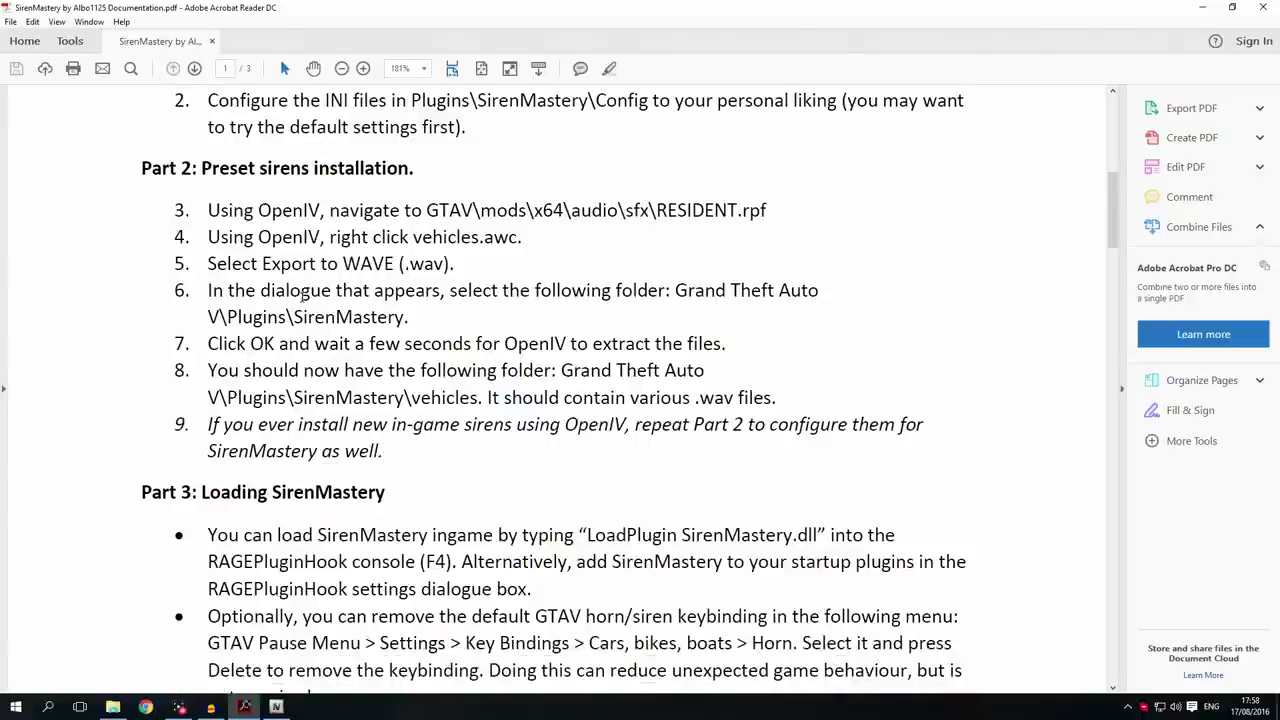
scroll(302, 297, "down", 2)
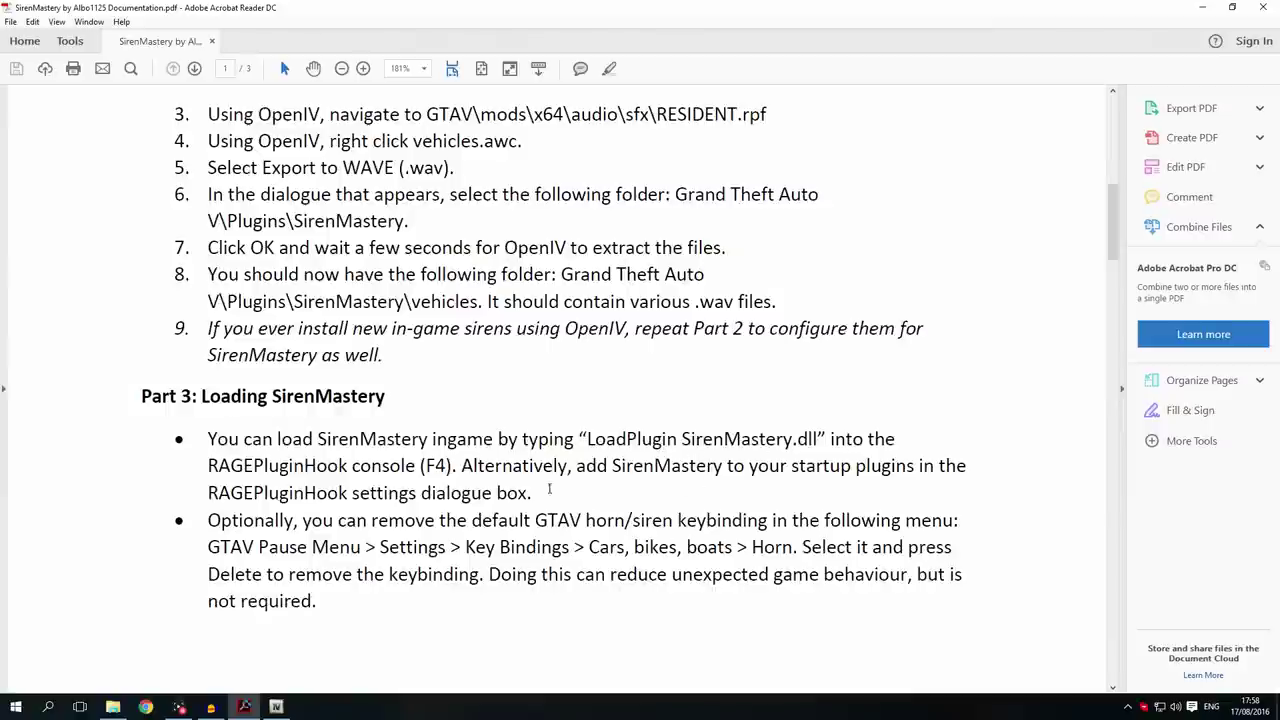
scroll(430, 597, "down", 1)
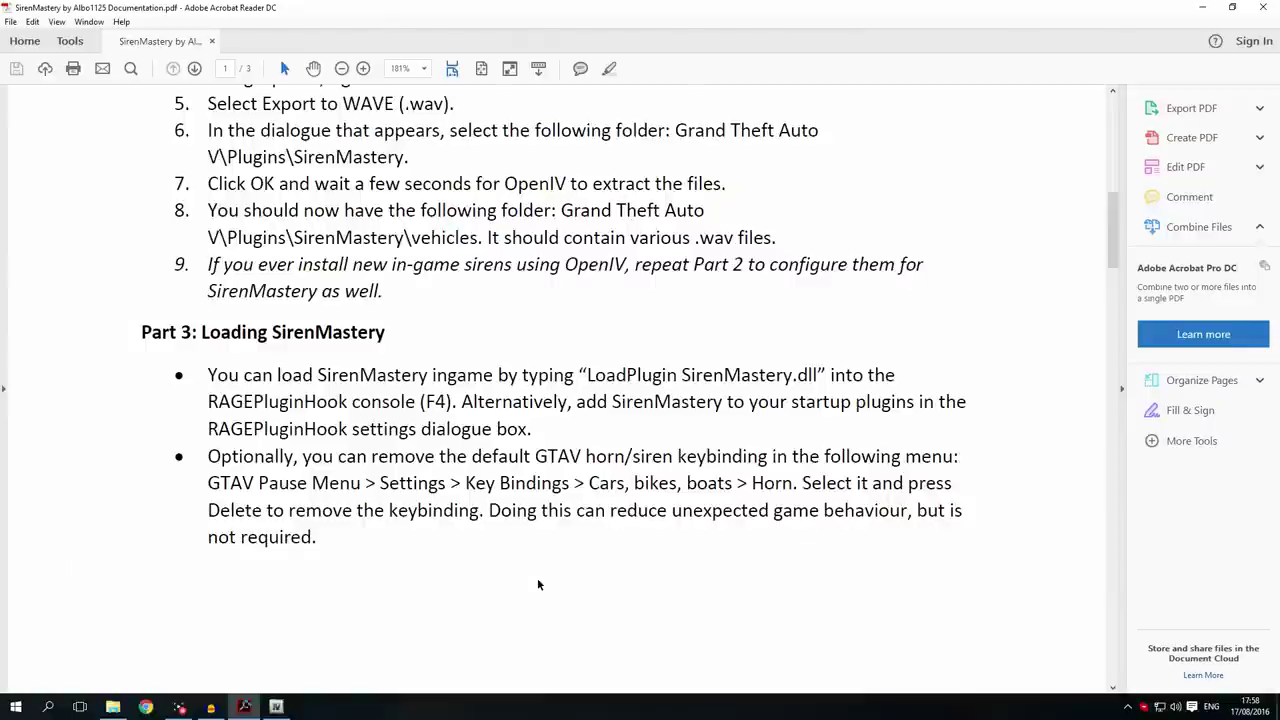
scroll(537, 584, "down", 5)
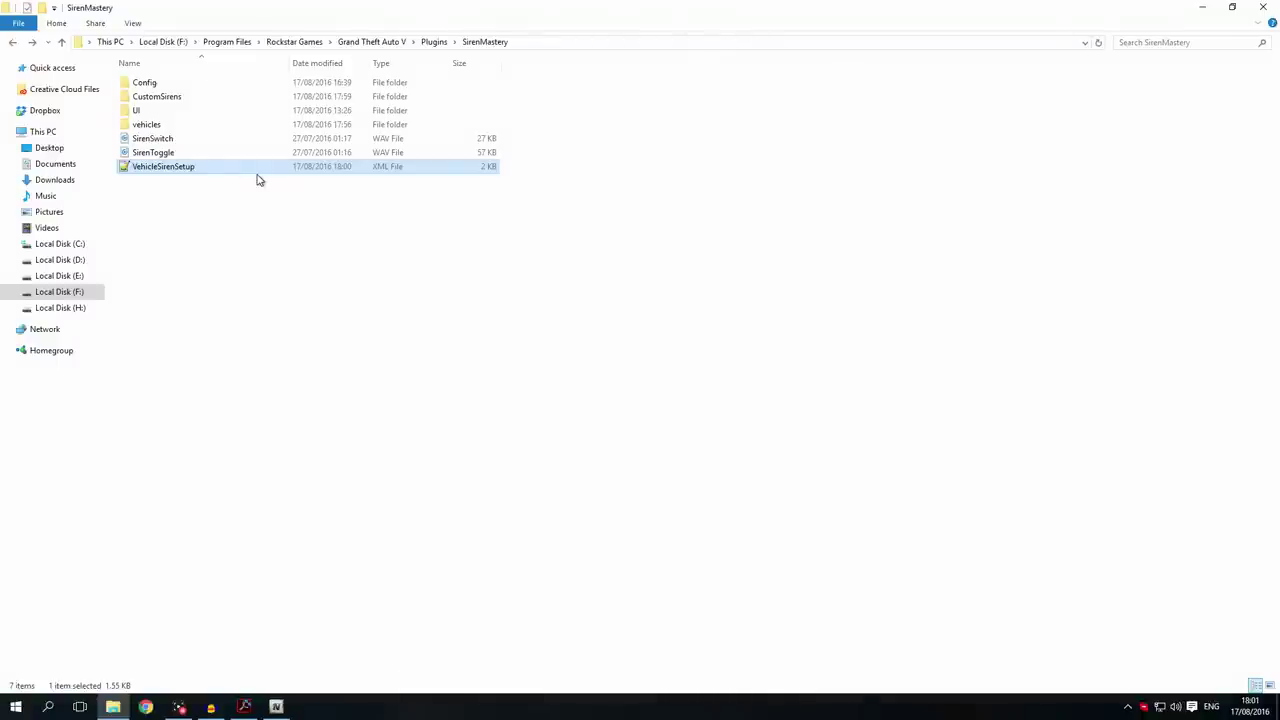
Open the VehicleSirenSetup XML file in Plugins\SirenMastery and compare it with the documentation's rules for vehicle models and siren lists.
double_click(190, 167)
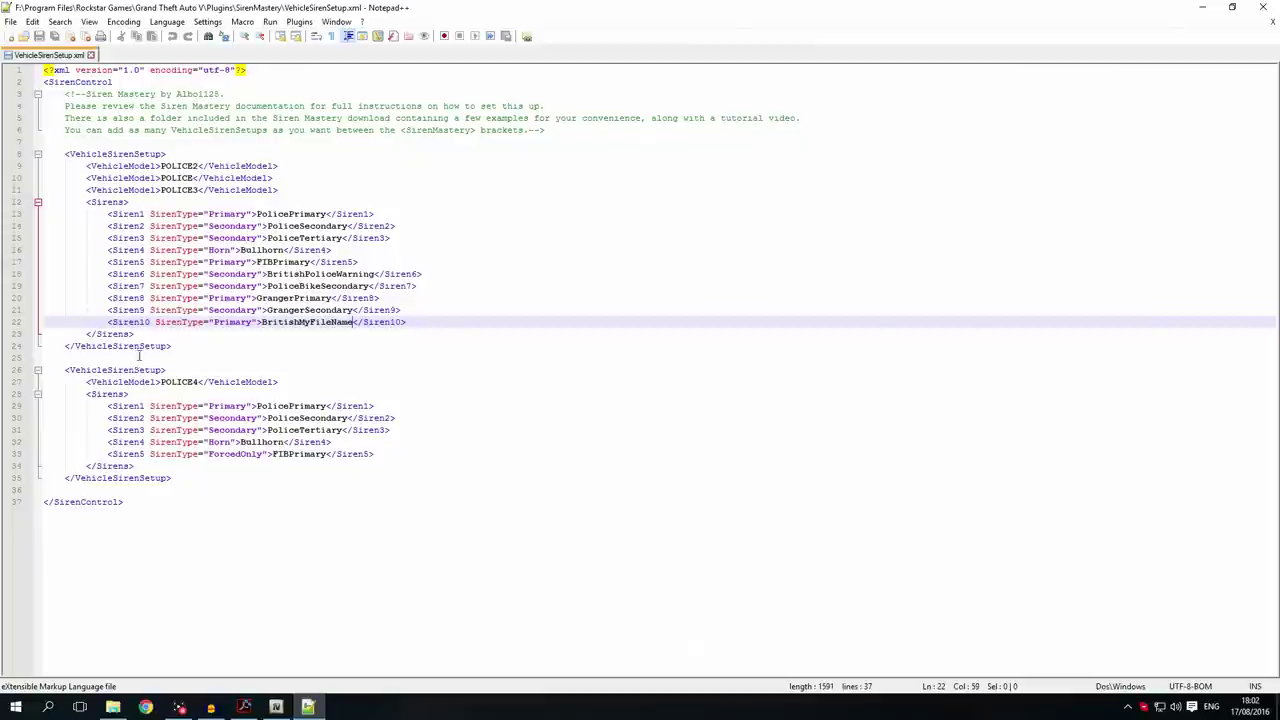
key("alt+Tab")
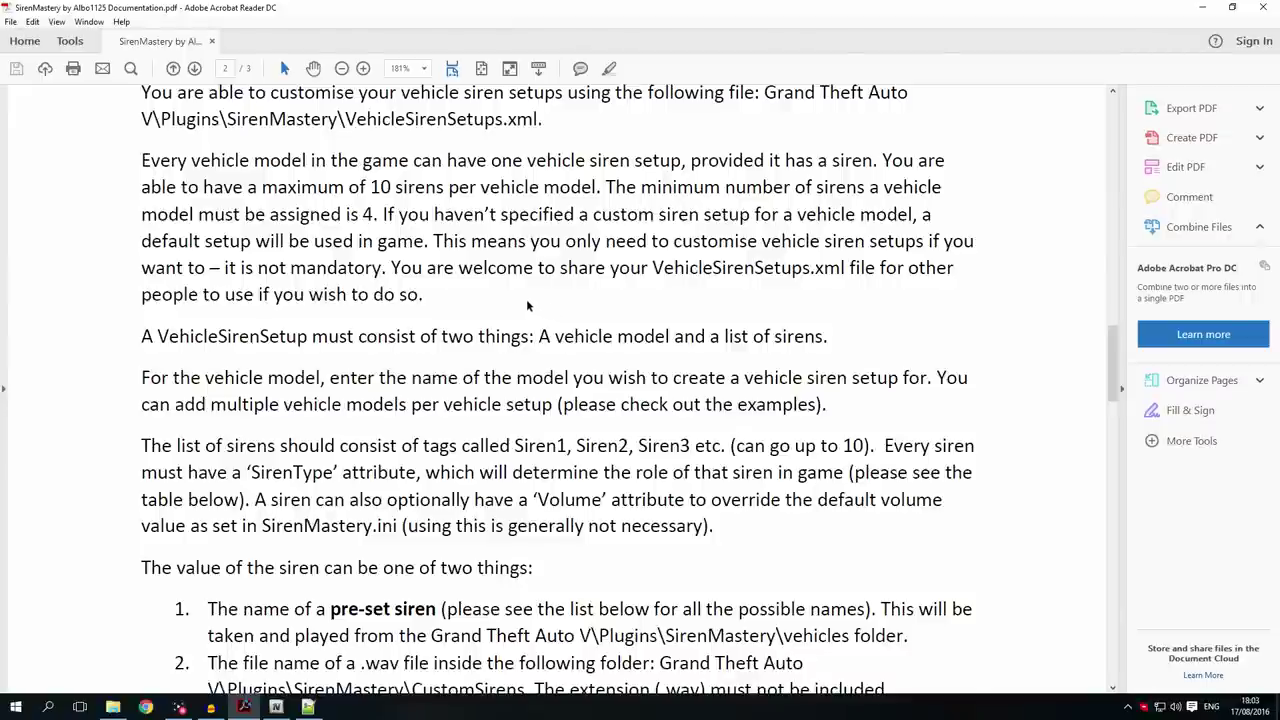
scroll(527, 305, "down", 3)
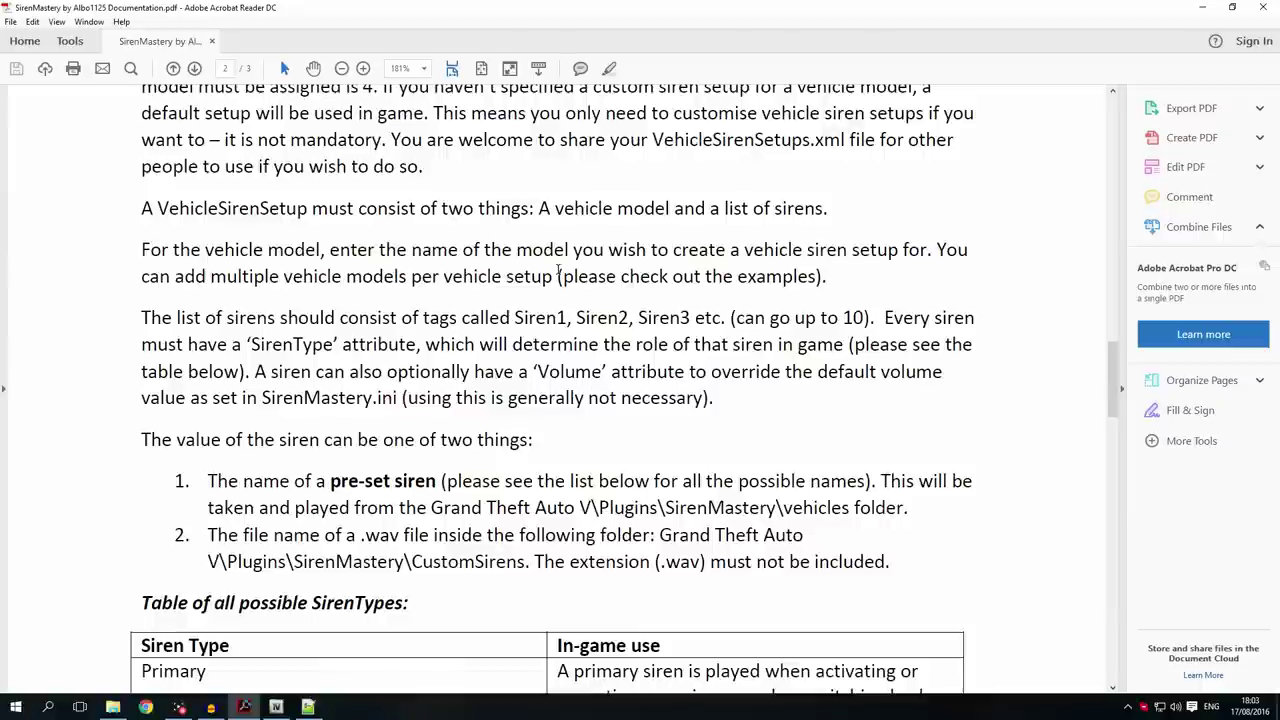
left_click(308, 707)
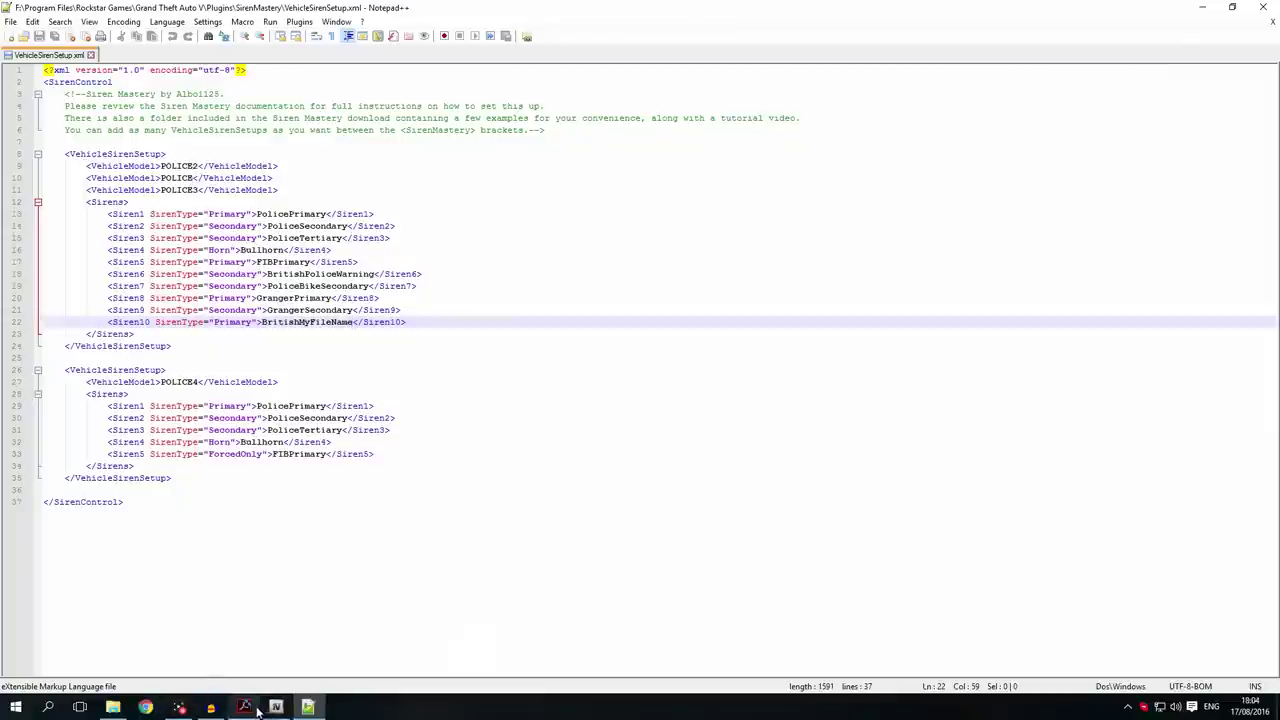
Compare the siren tags and SirenType attributes in VehicleSirenSetup.xml with the documentation's SirenTypes table and its two permitted kinds of siren value.
mouse_move(257, 709)
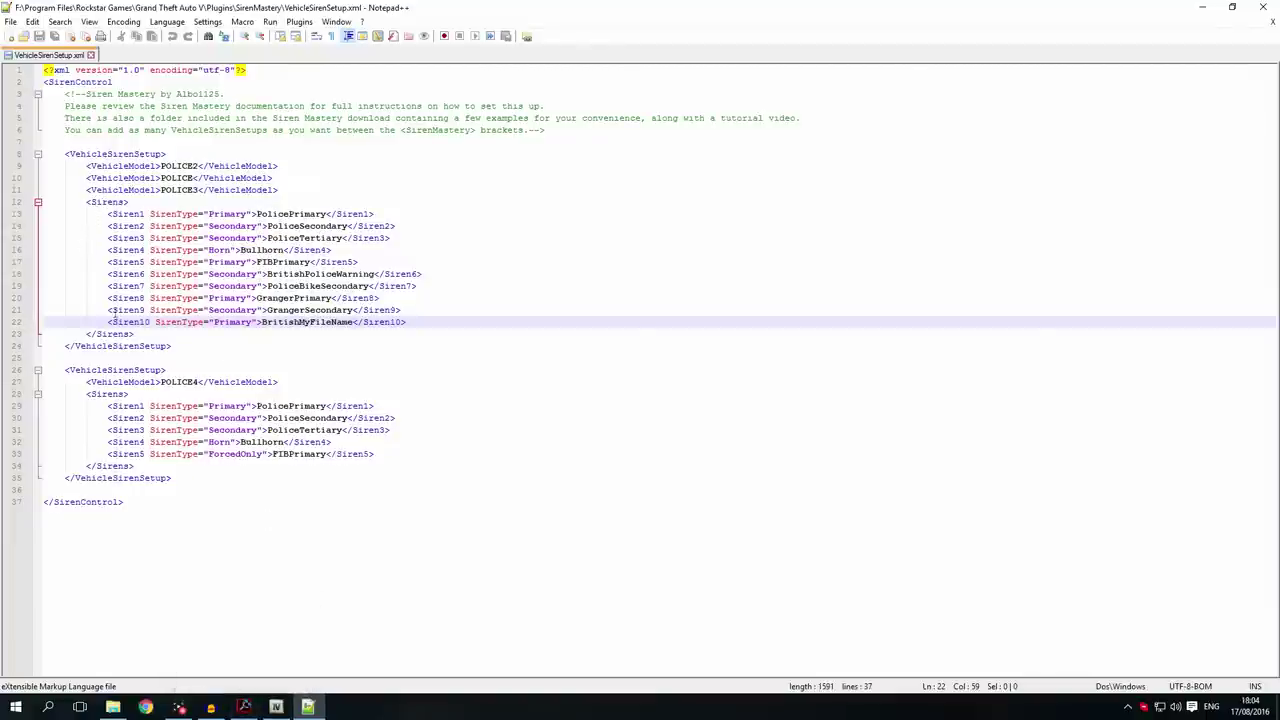
key("alt+Tab")
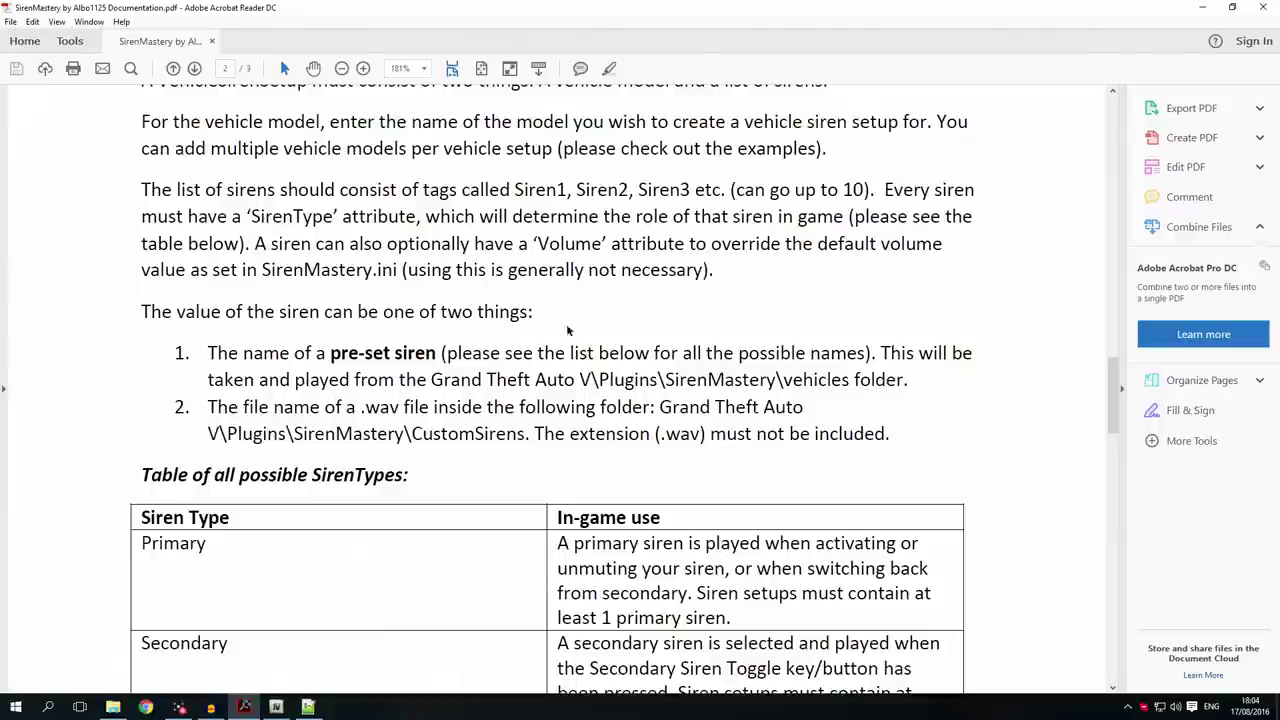
left_click(308, 707)
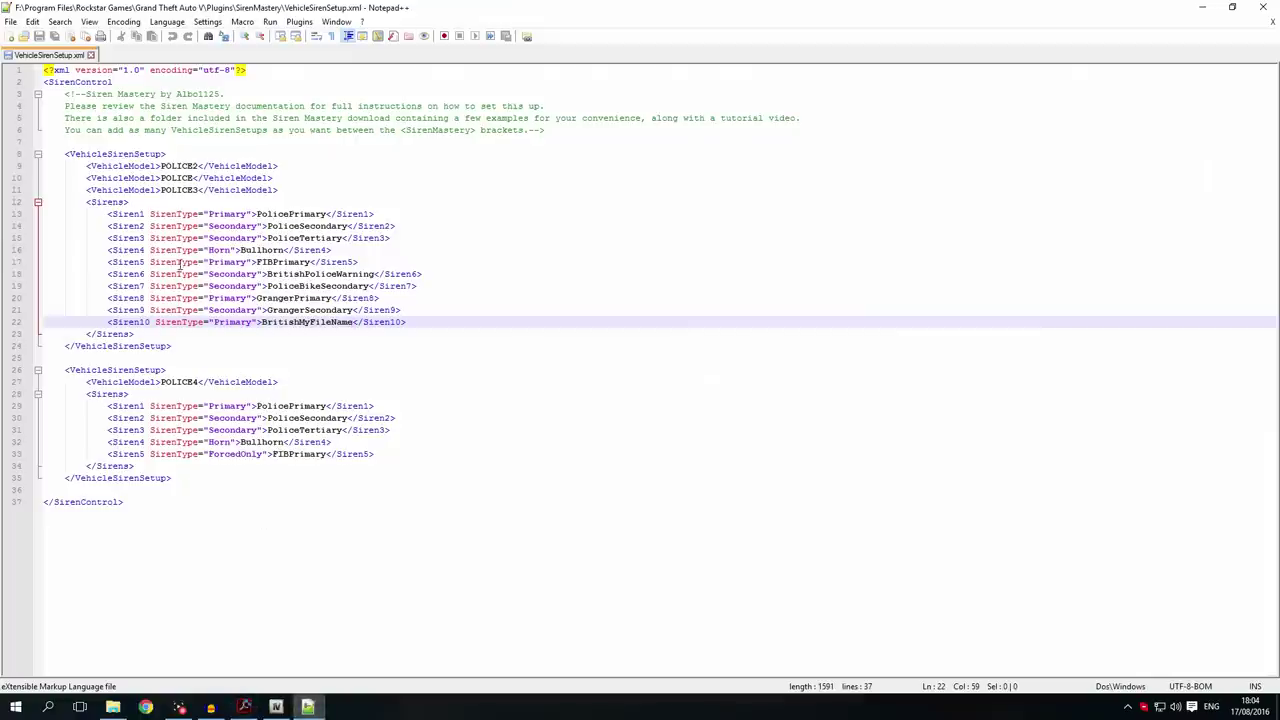
left_click_drag(251, 214, 207, 214)
left_click(145, 205)
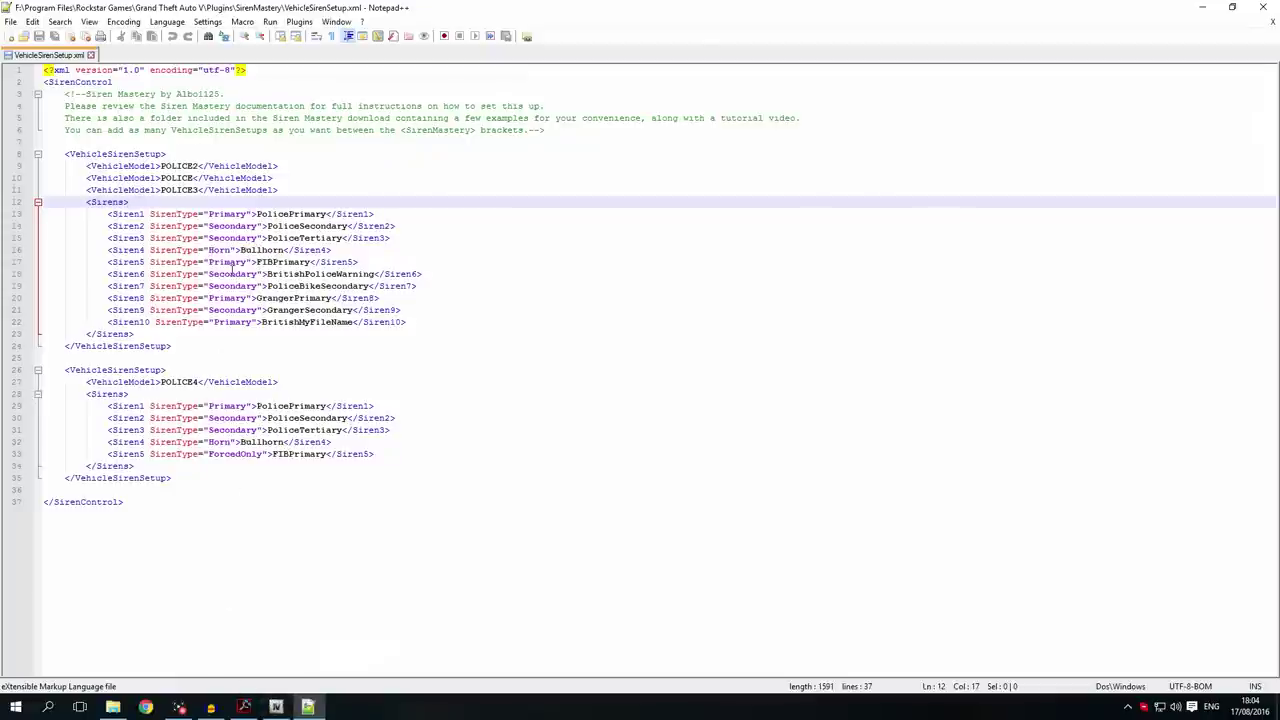
left_click(244, 707)
scroll(323, 474, "down", 5)
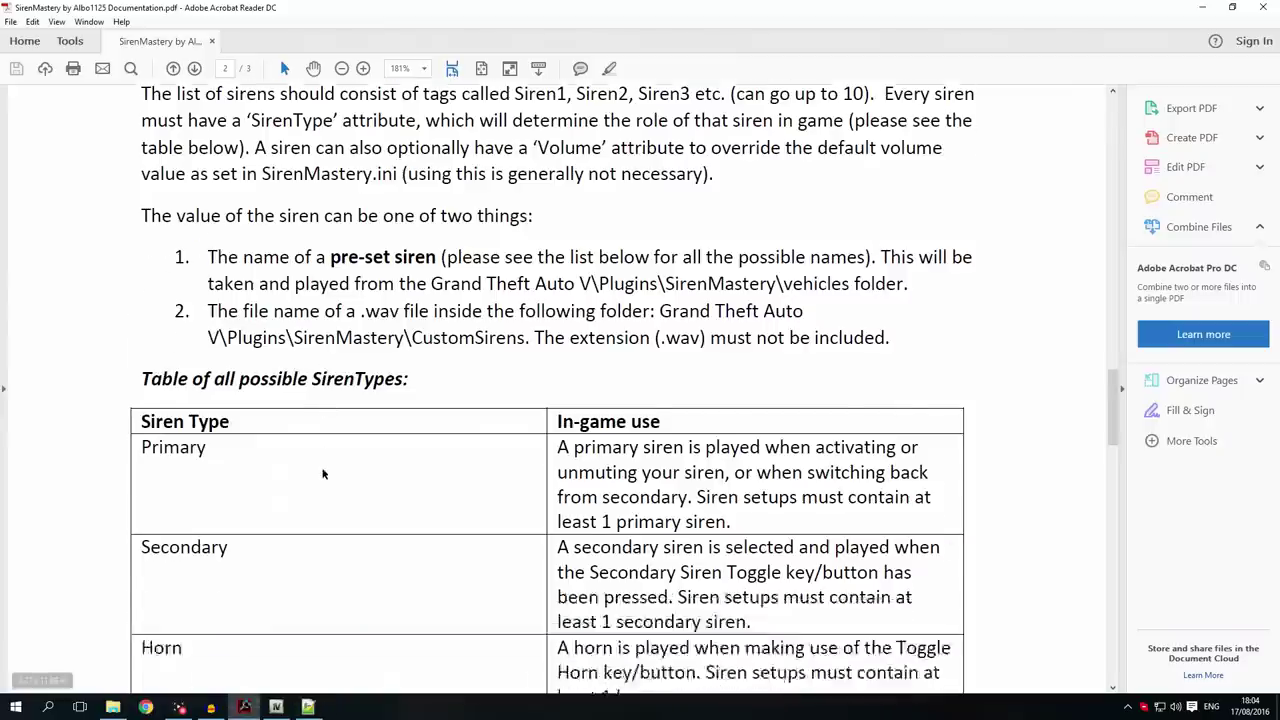
scroll(323, 474, "down", 1)
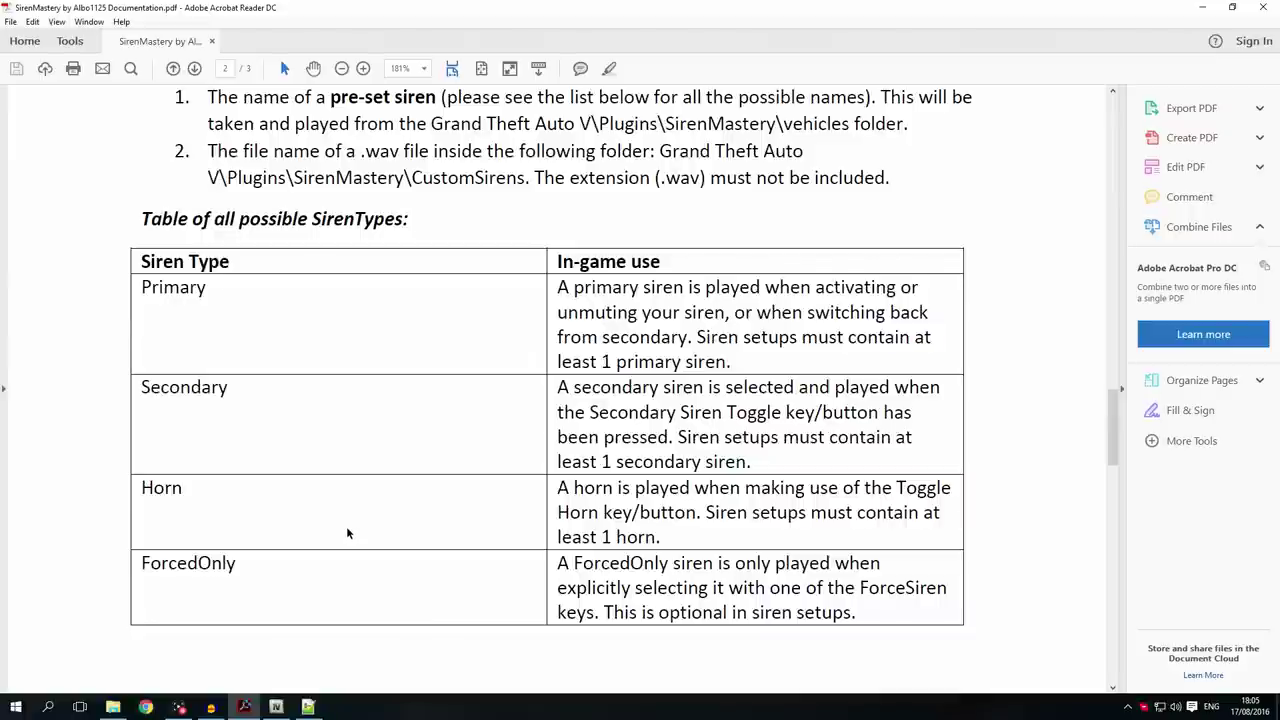
left_click(308, 707)
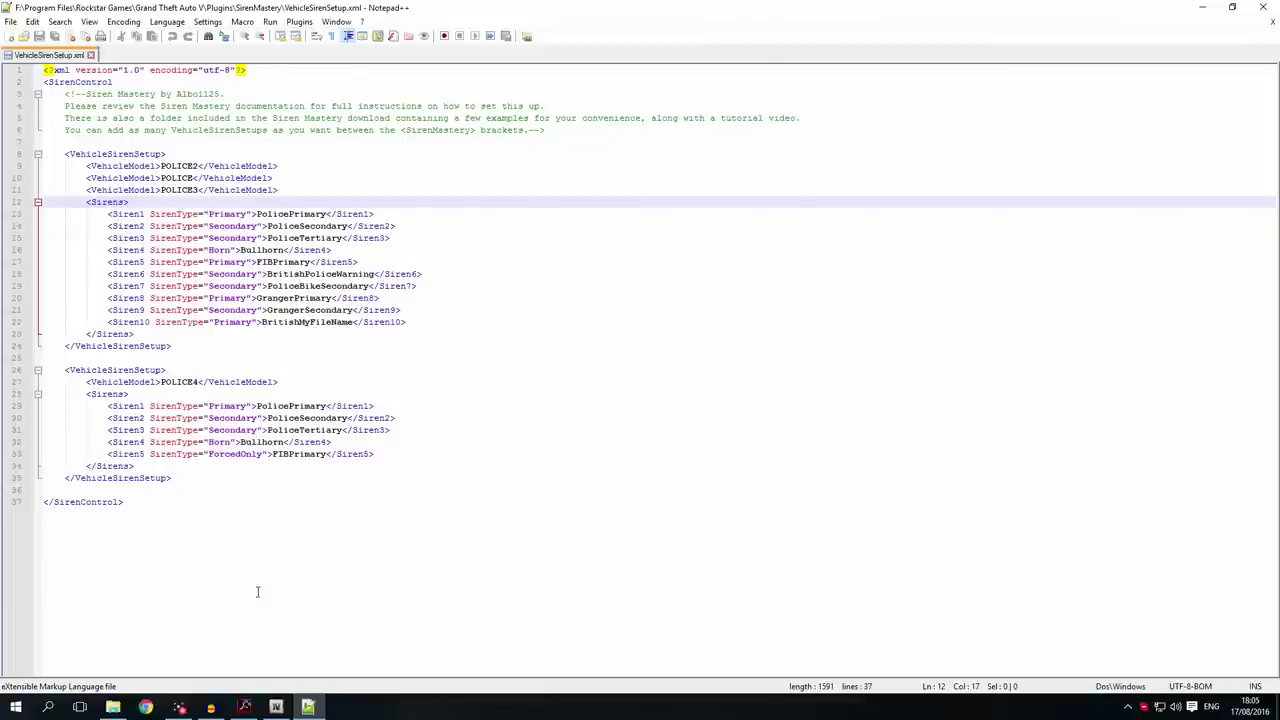
left_click(244, 707)
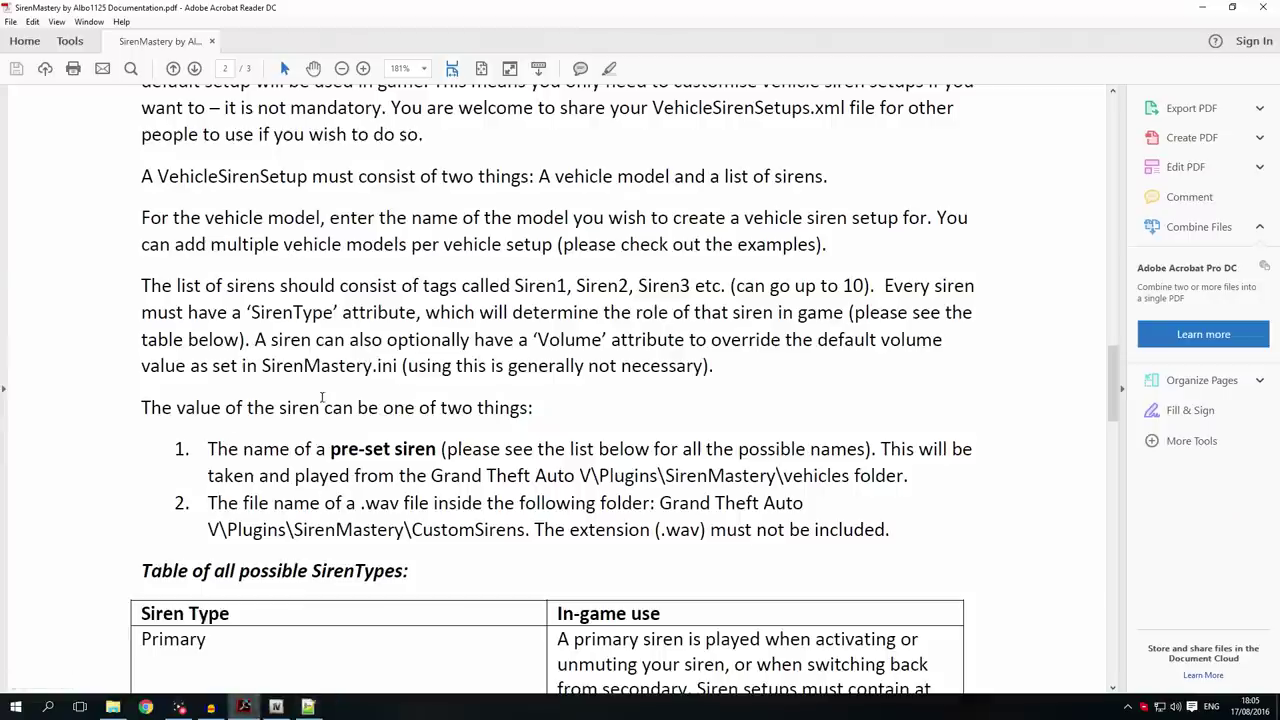
scroll(376, 414, "down", 1)
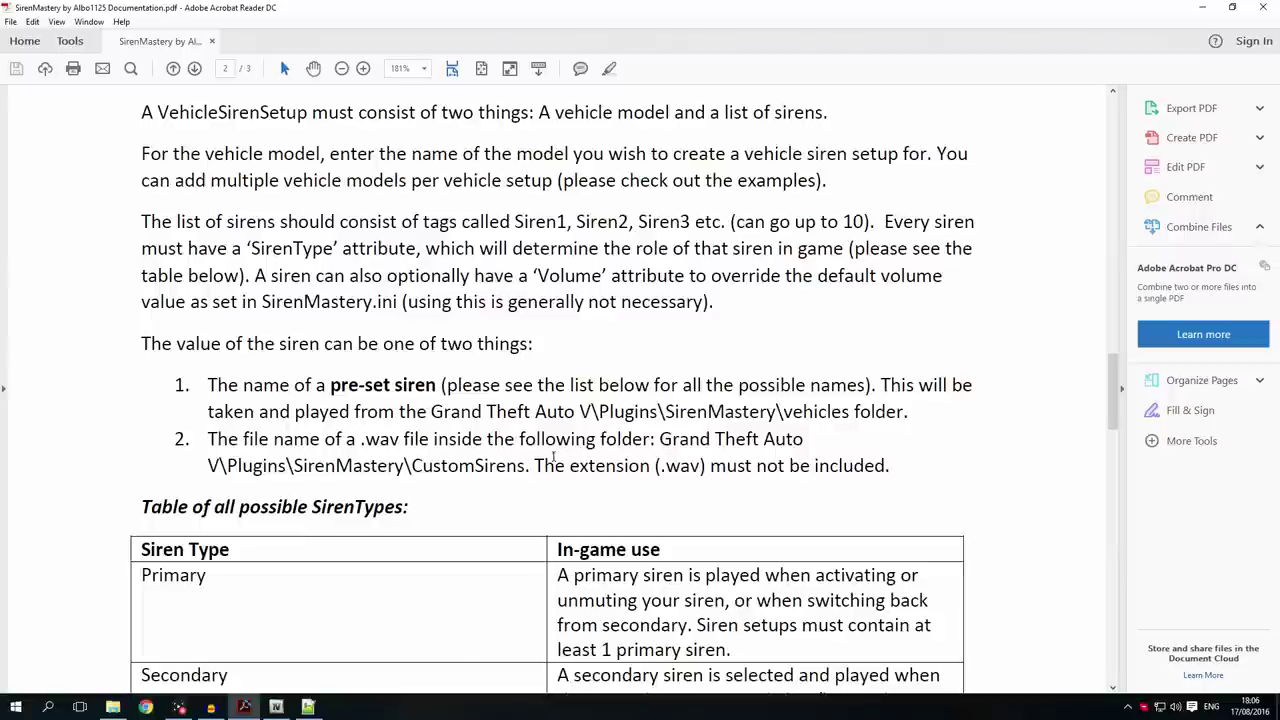
Check the CustomSirens and vehicles folders in Plugins\SirenMastery and the documentation's list of pre-set siren names against the XML siren values.
left_click(122, 706)
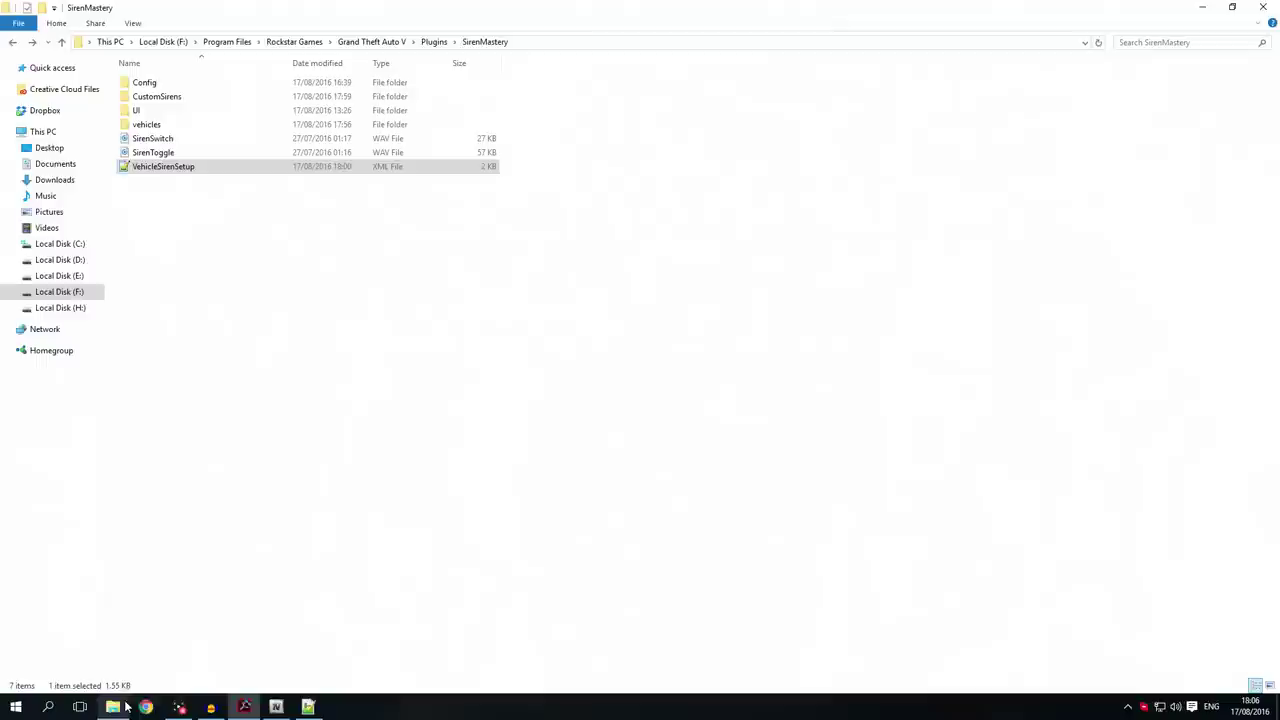
double_click(177, 103)
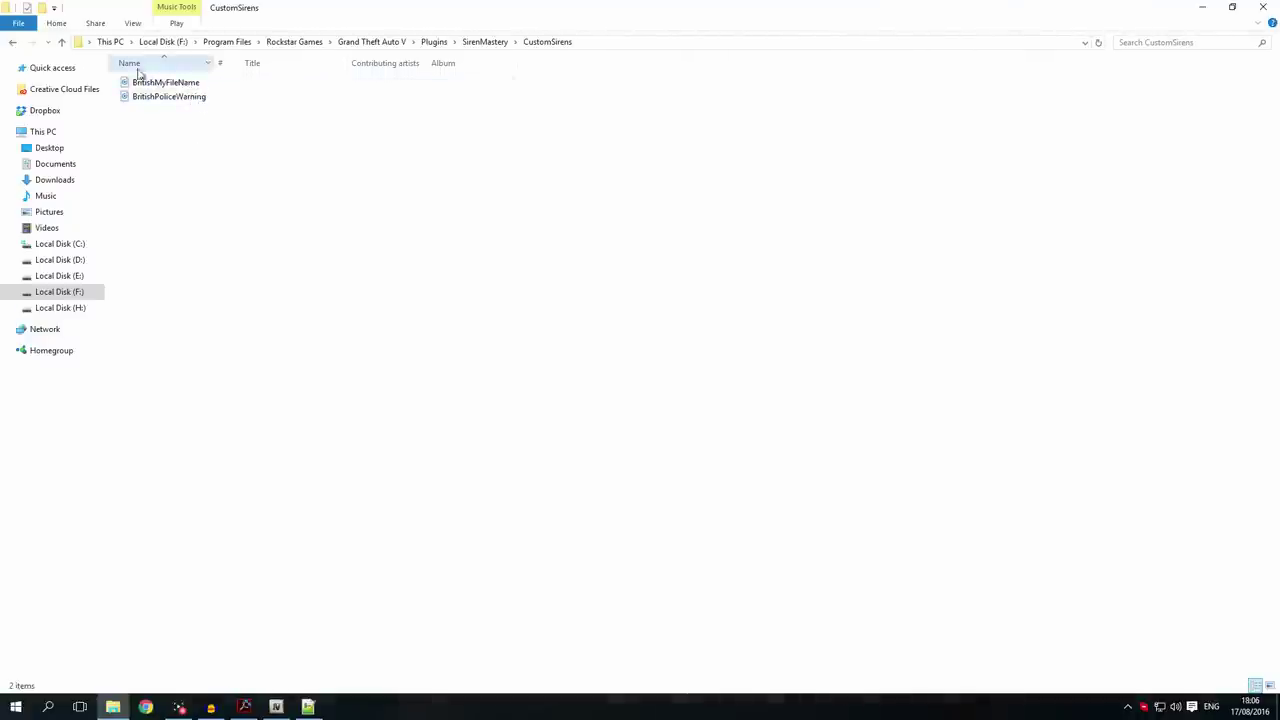
left_click(12, 44)
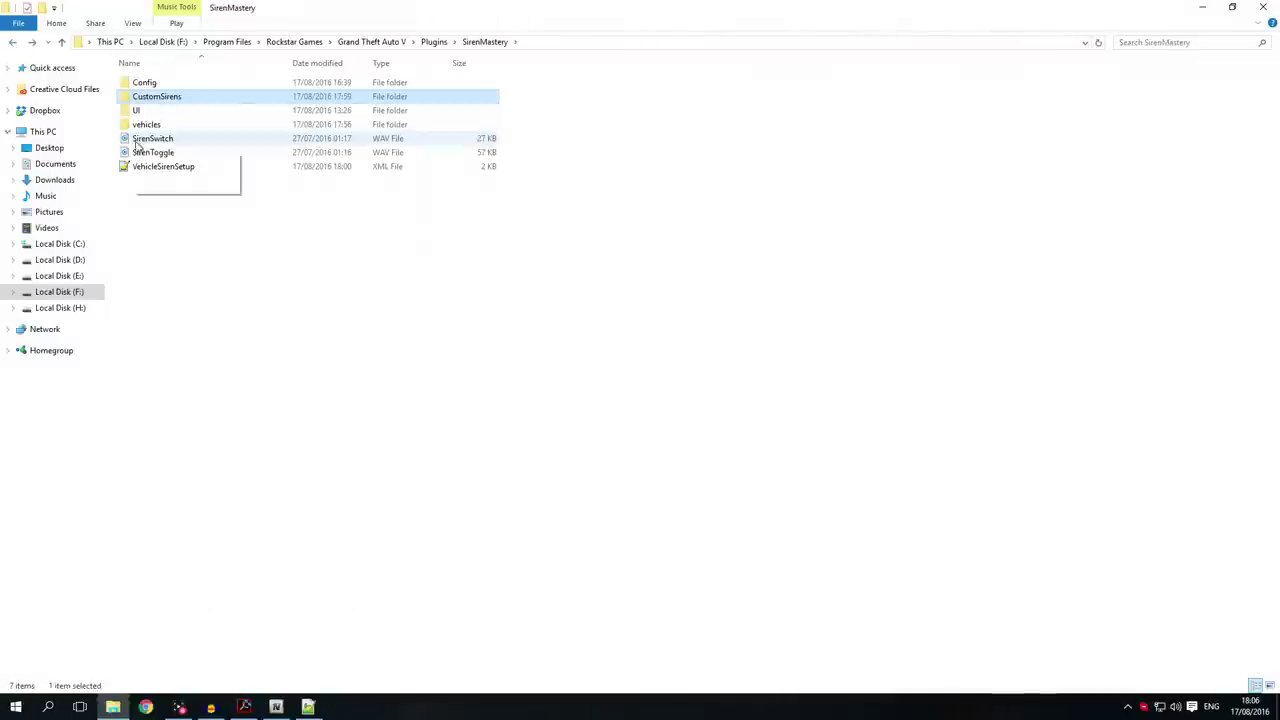
double_click(160, 166)
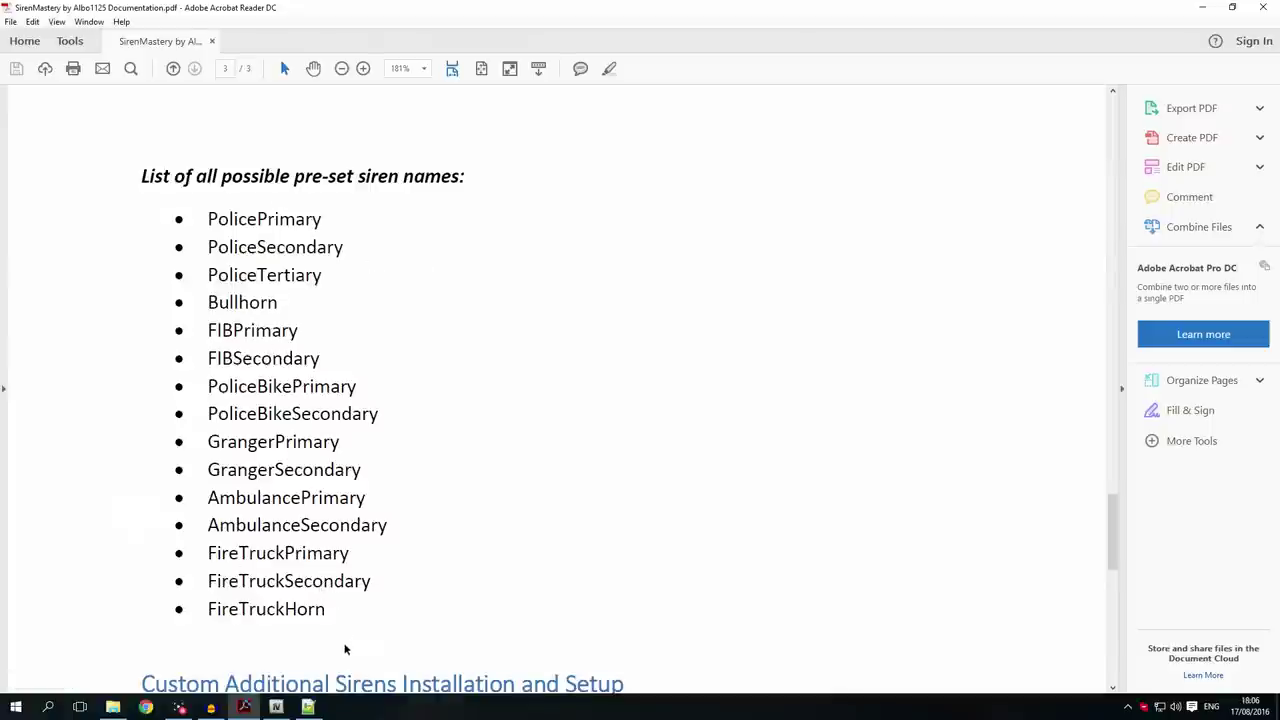
scroll(345, 650, "up", 1)
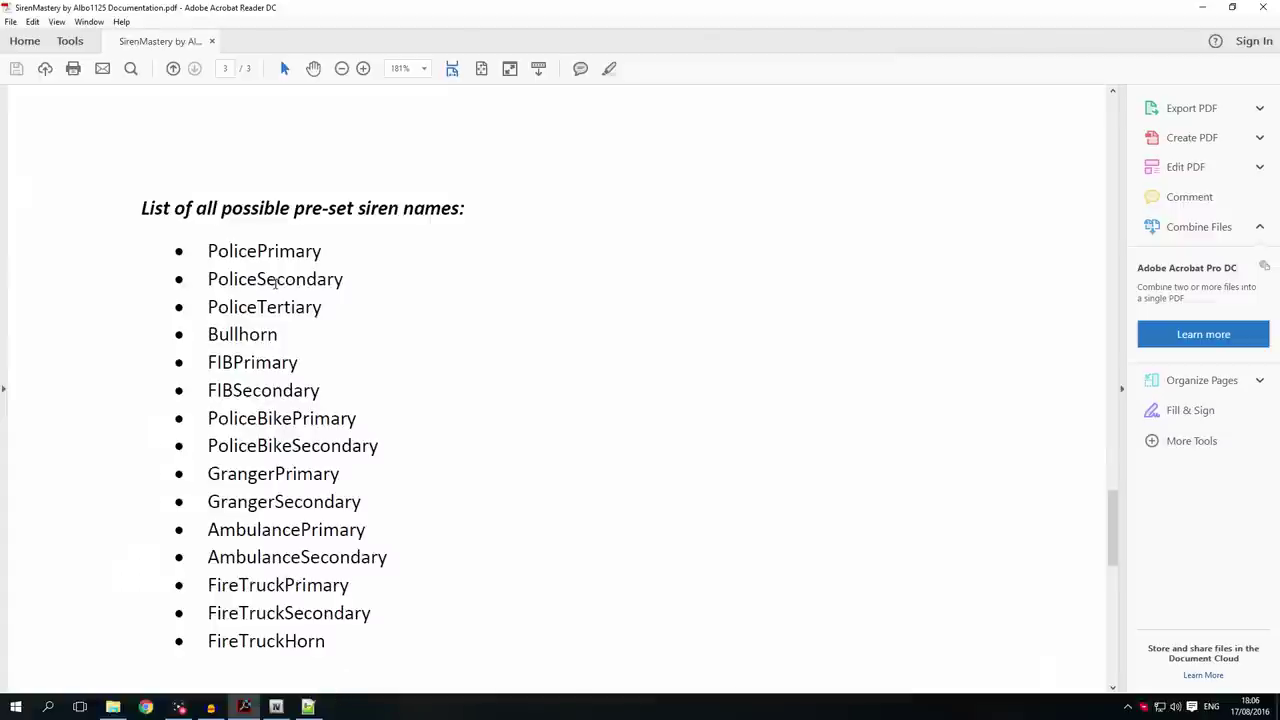
left_click(309, 707)
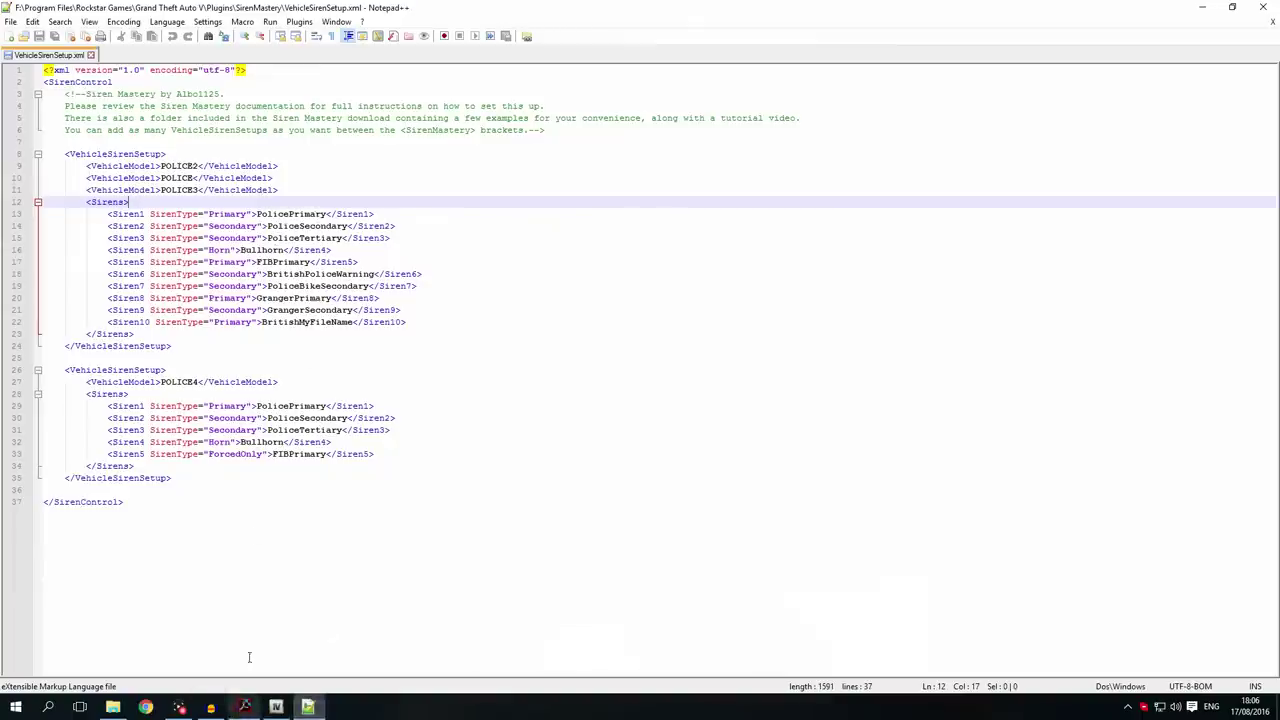
left_click(233, 709)
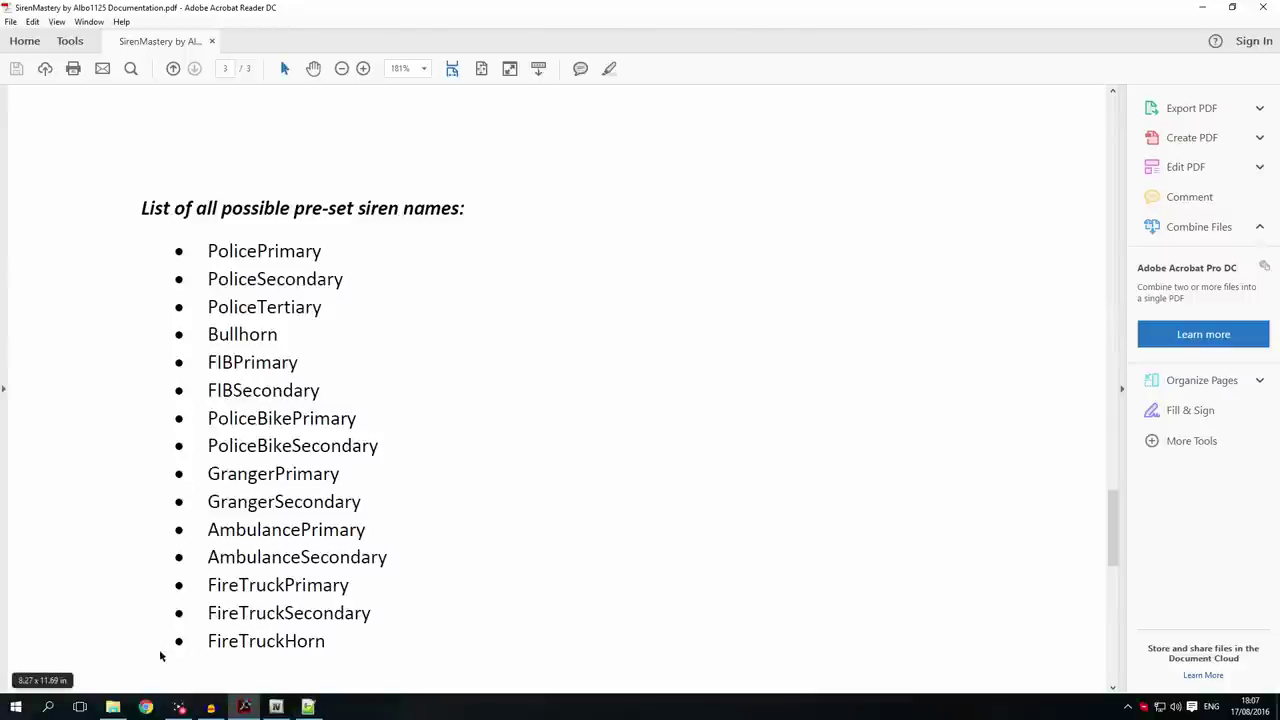
left_click(113, 707)
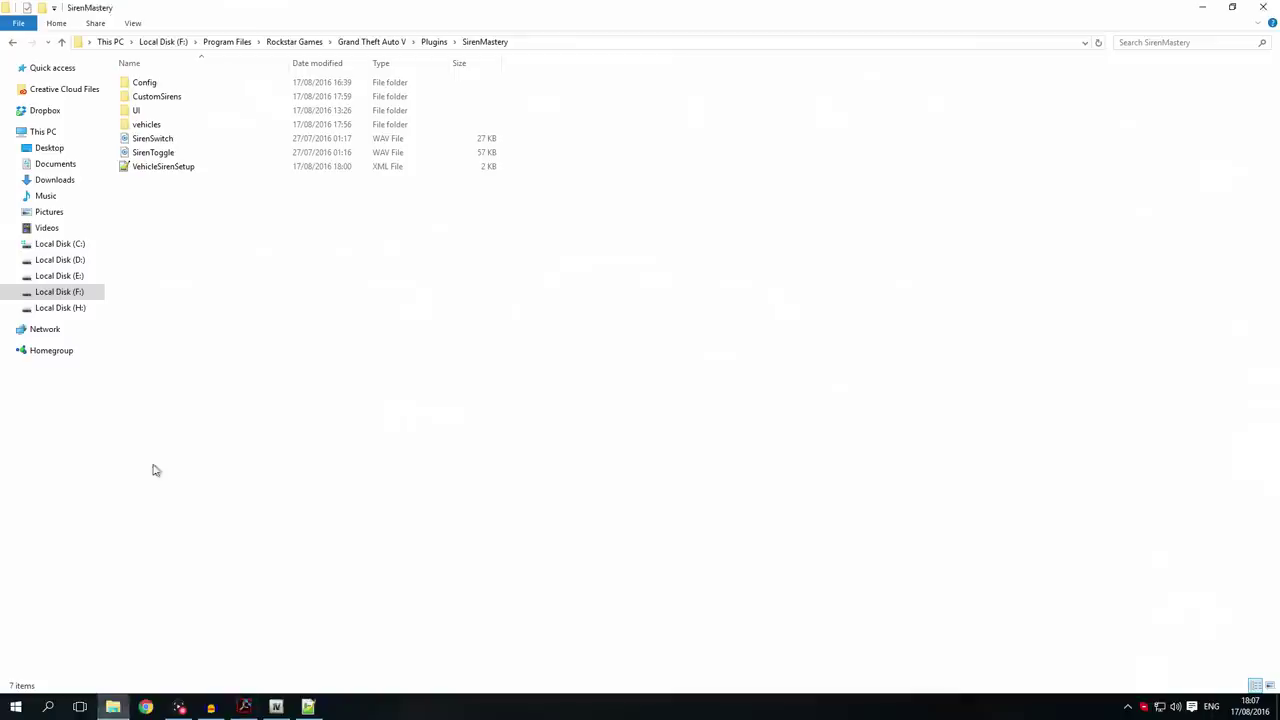
left_click(148, 126)
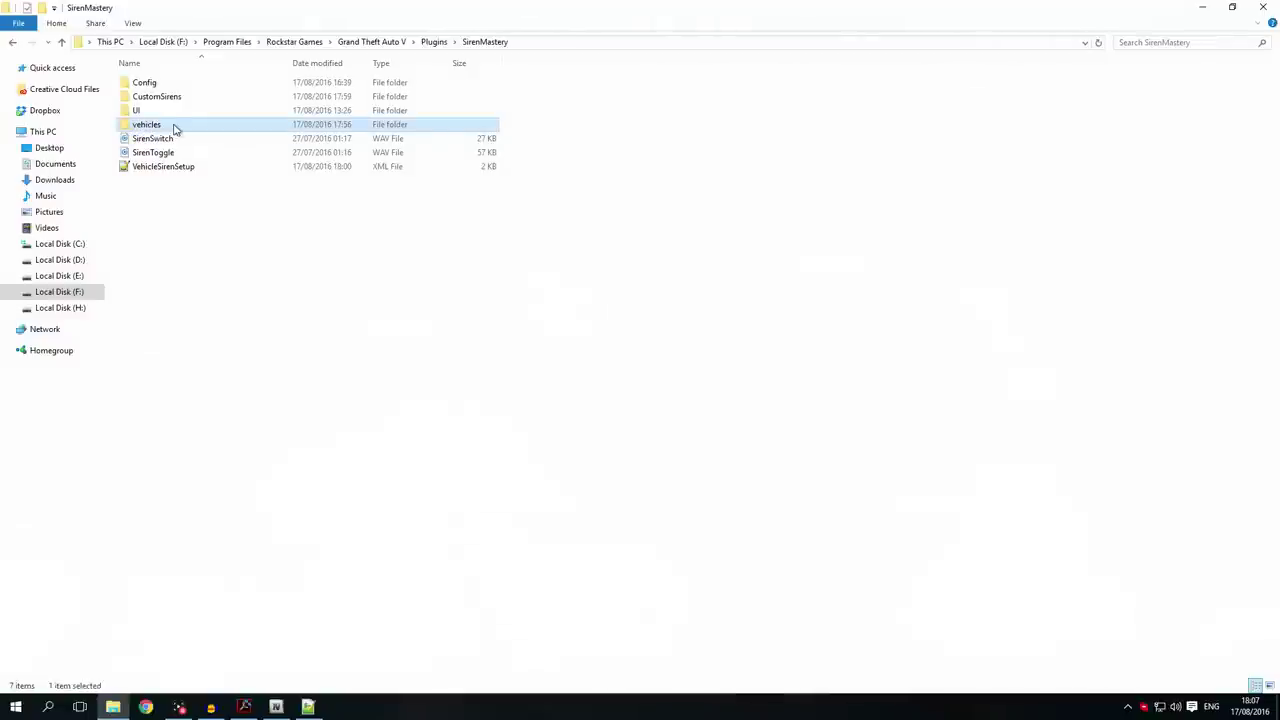
Take the pre-set name FireTruckPrimary from the documentation and set it as the Siren5 value in the first VehicleSirenSetup.
key("alt+Tab")
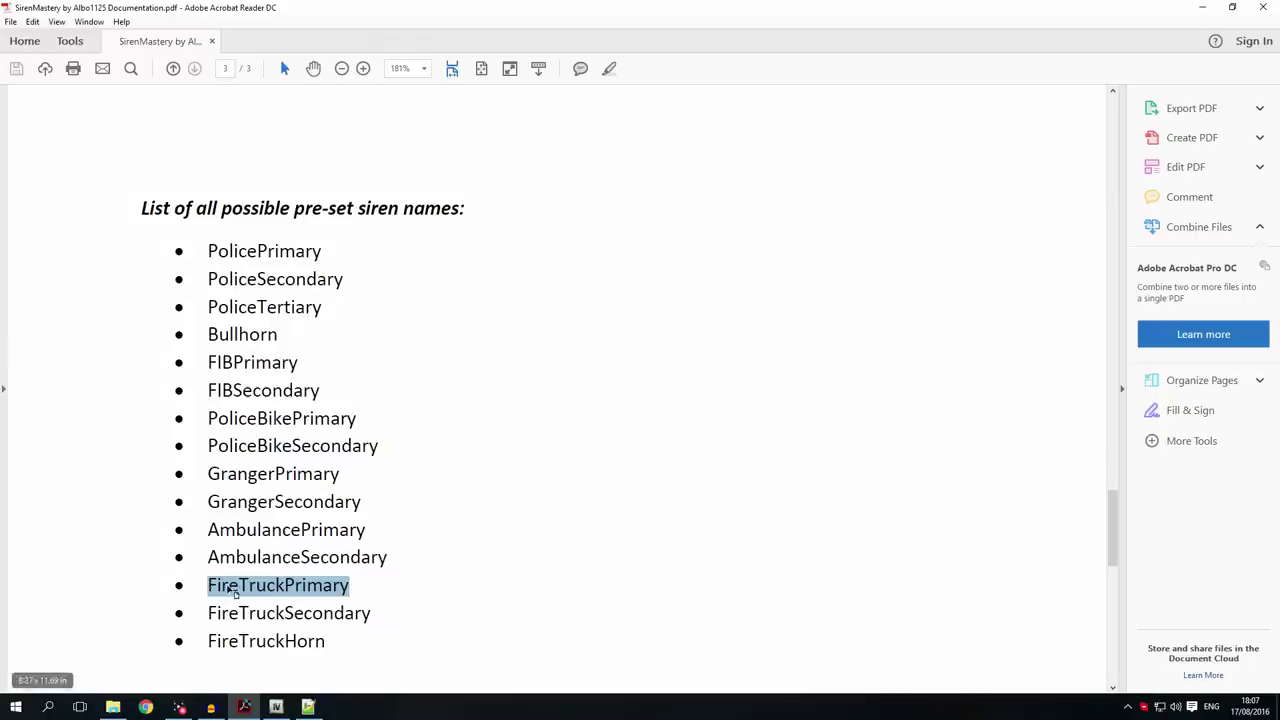
left_click(308, 707)
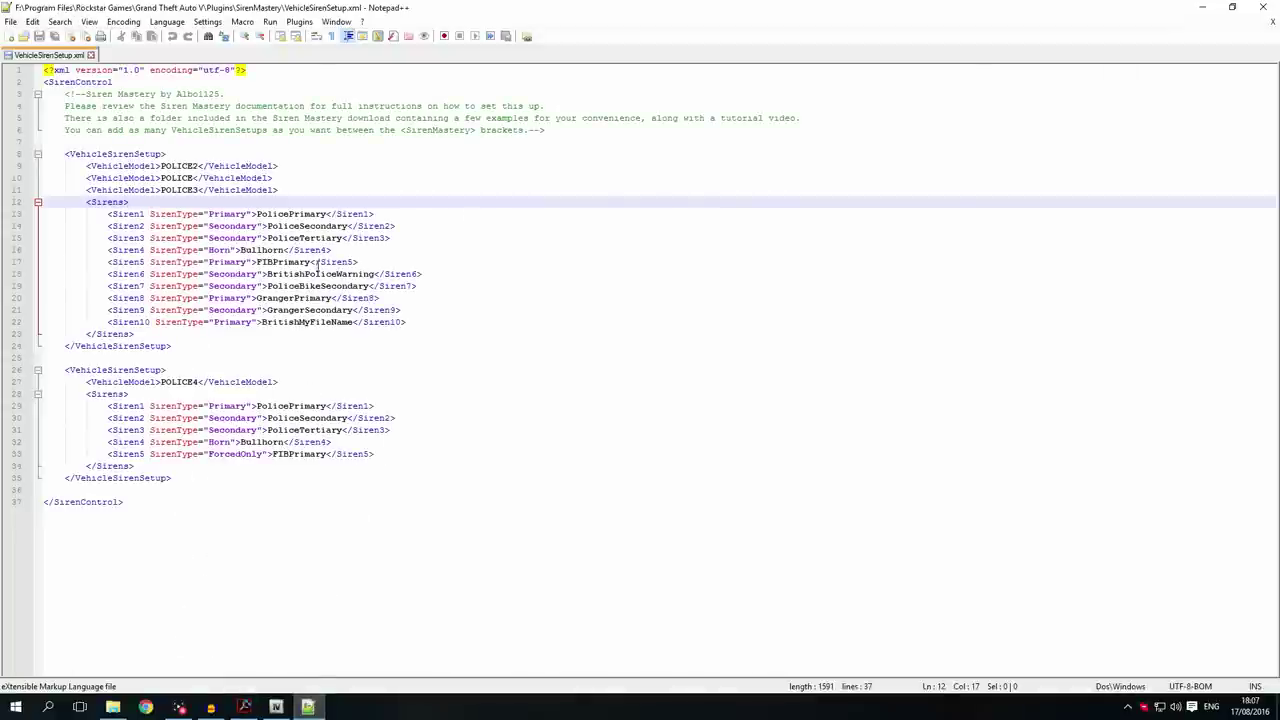
left_click_drag(309, 264, 258, 264)
type("FireTruckPrimary")
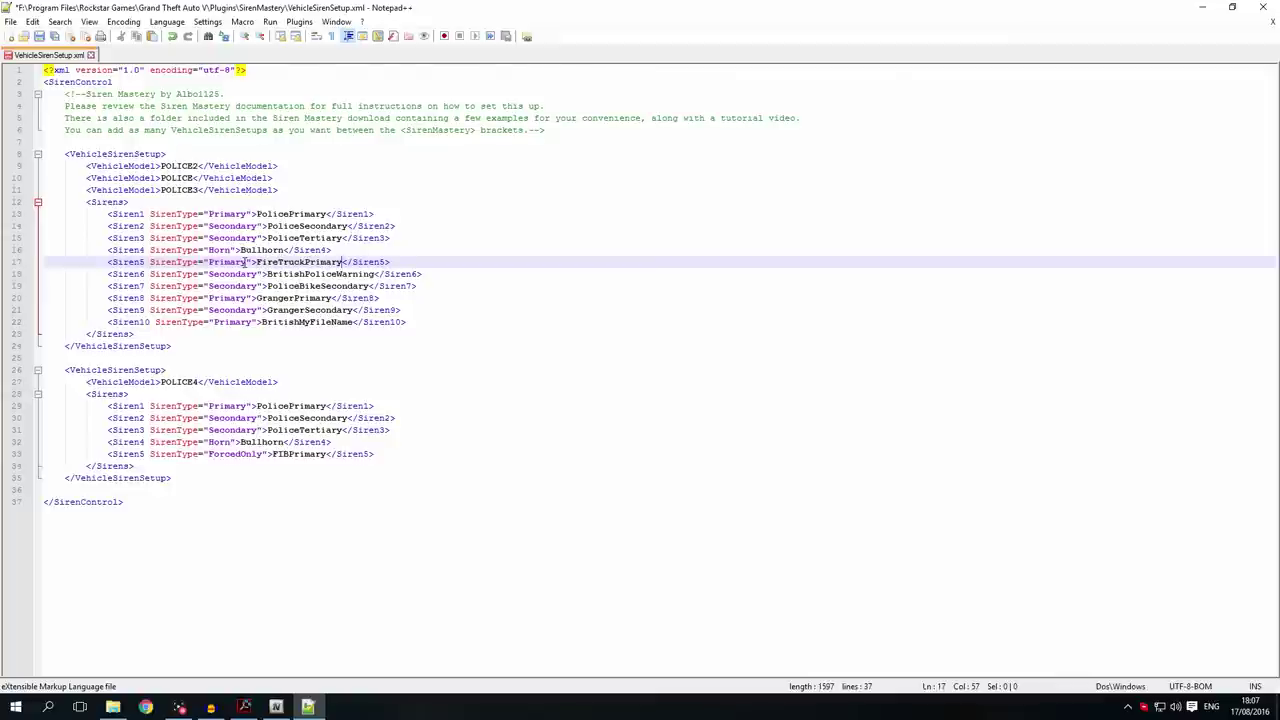
Try Secondary as the SirenType of Siren5, set it back to Primary, and save VehicleSirenSetup.xml.
left_click_drag(248, 263, 211, 268)
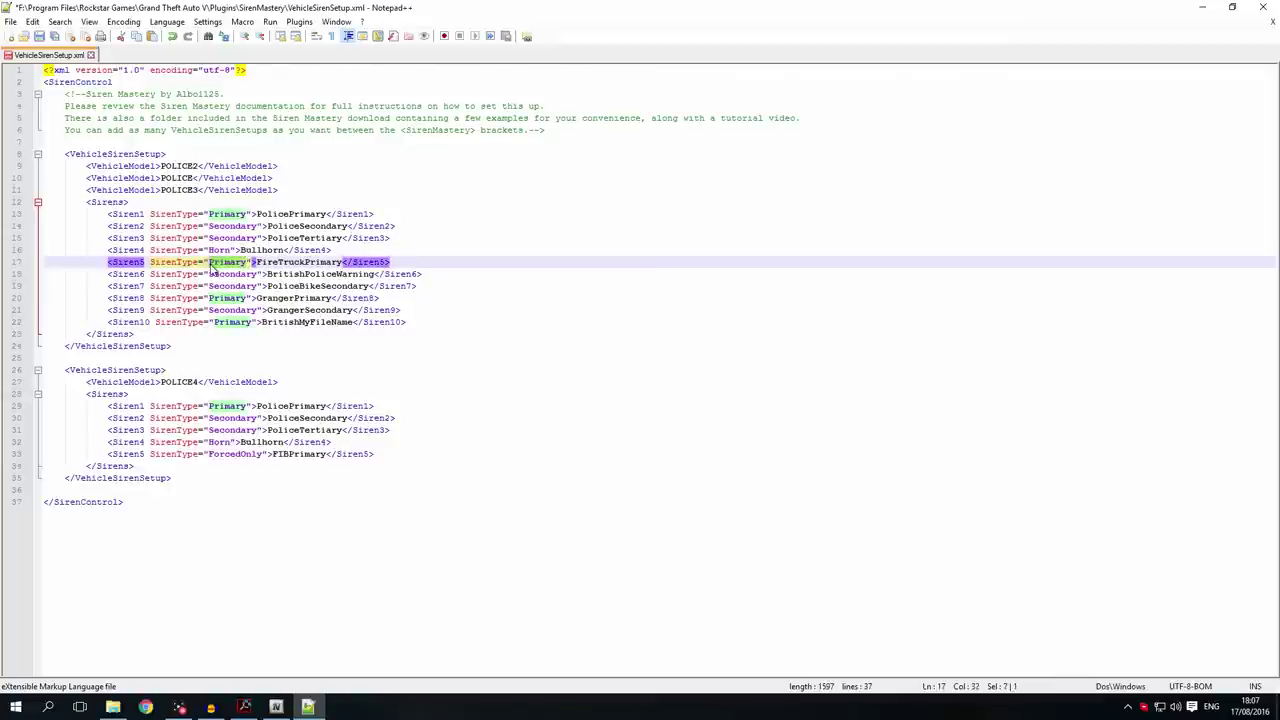
type("Secondary")
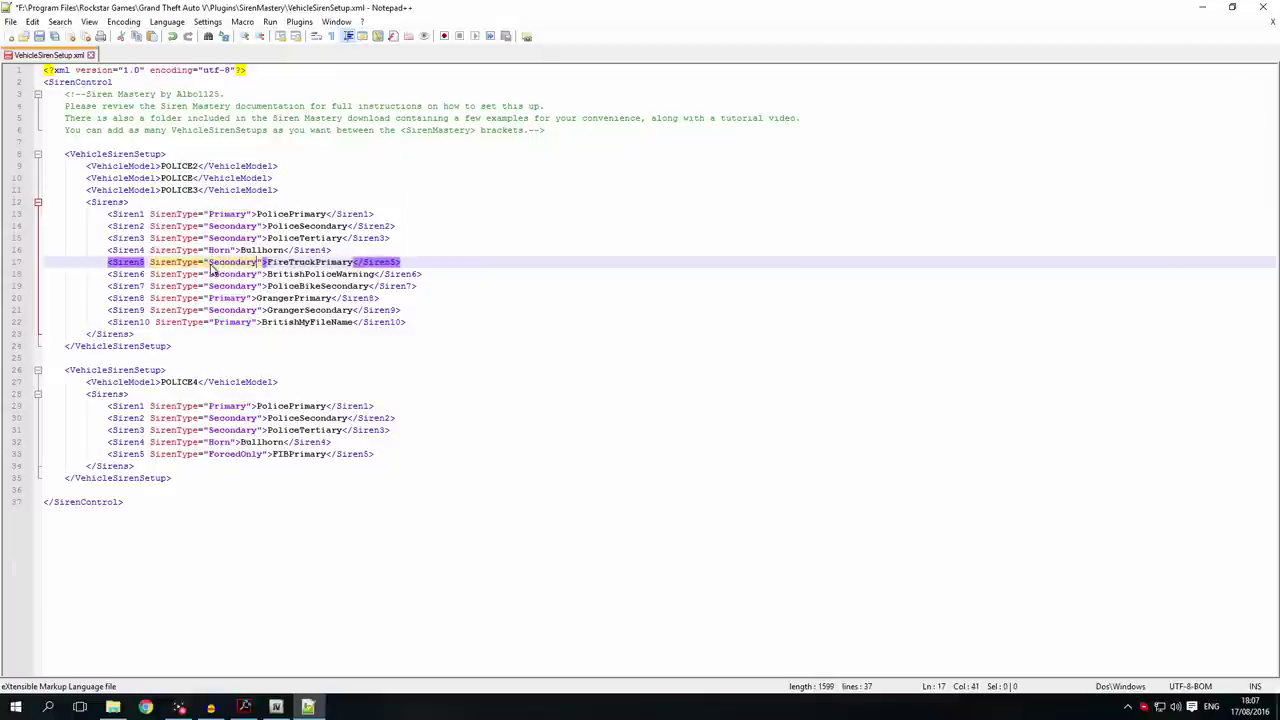
left_click(212, 262, "shift")
key("BackSpace")
key("BackSpace")
type("O")
key("BackSpace")
type("Primary")
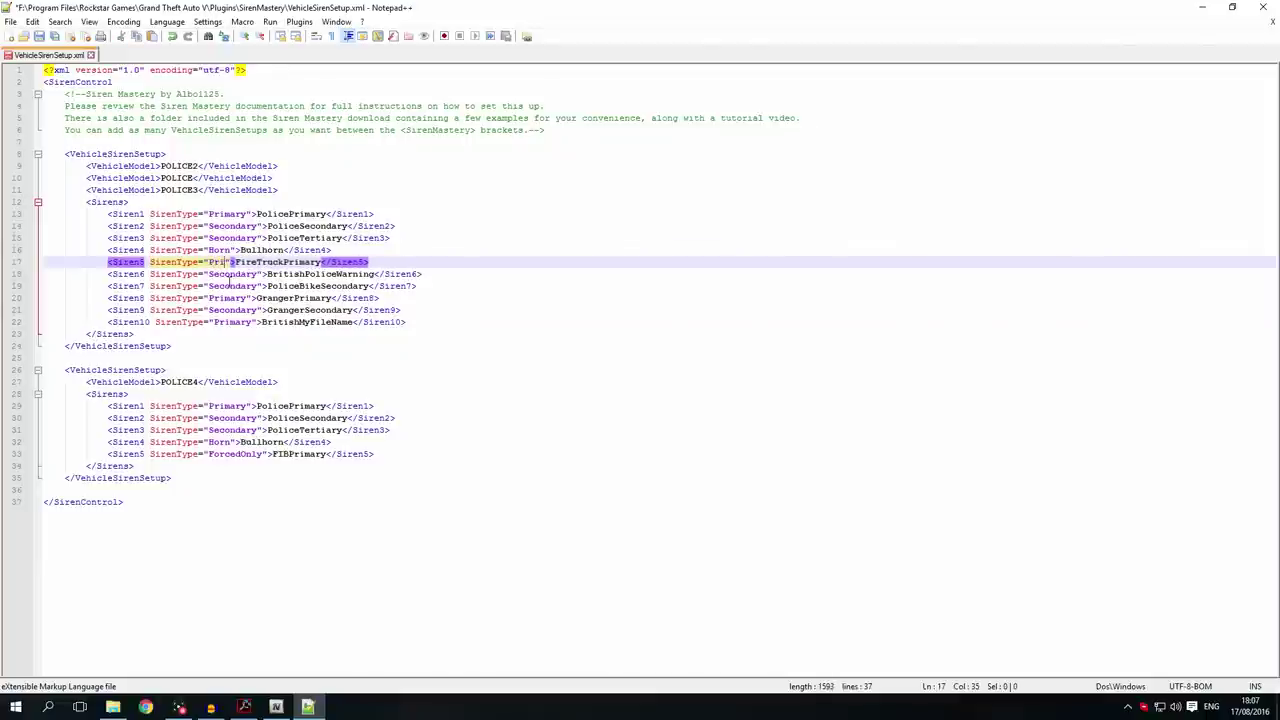
key("ctrl+s")
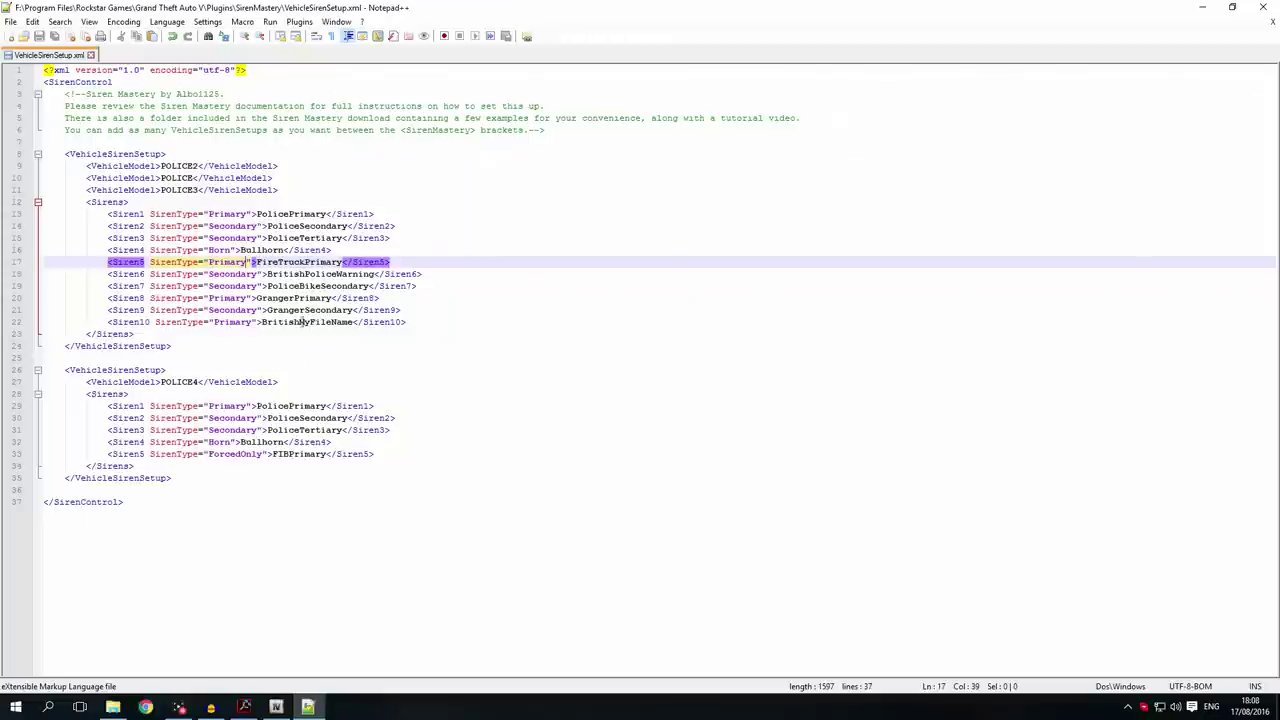
Review the documentation's siren value rules and pre-set siren names alongside the WAV files in the CustomSirens folder.
key("alt+Tab")
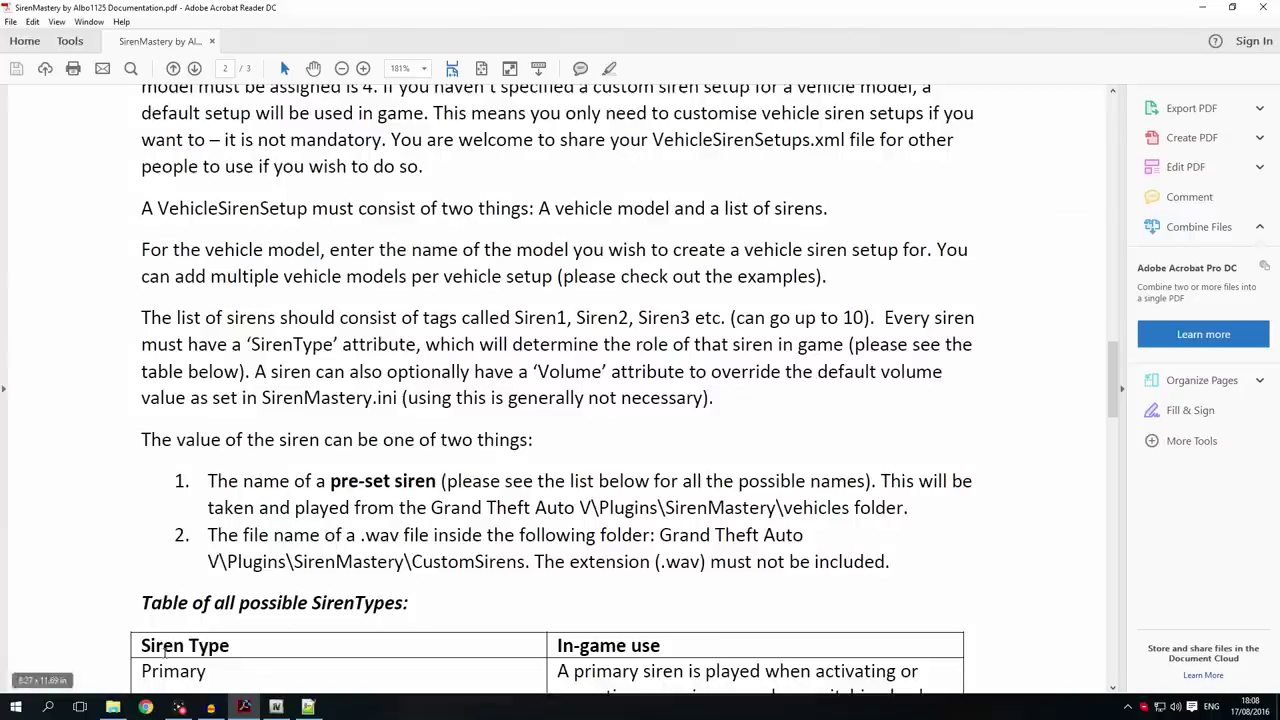
left_click(122, 707)
double_click(166, 96)
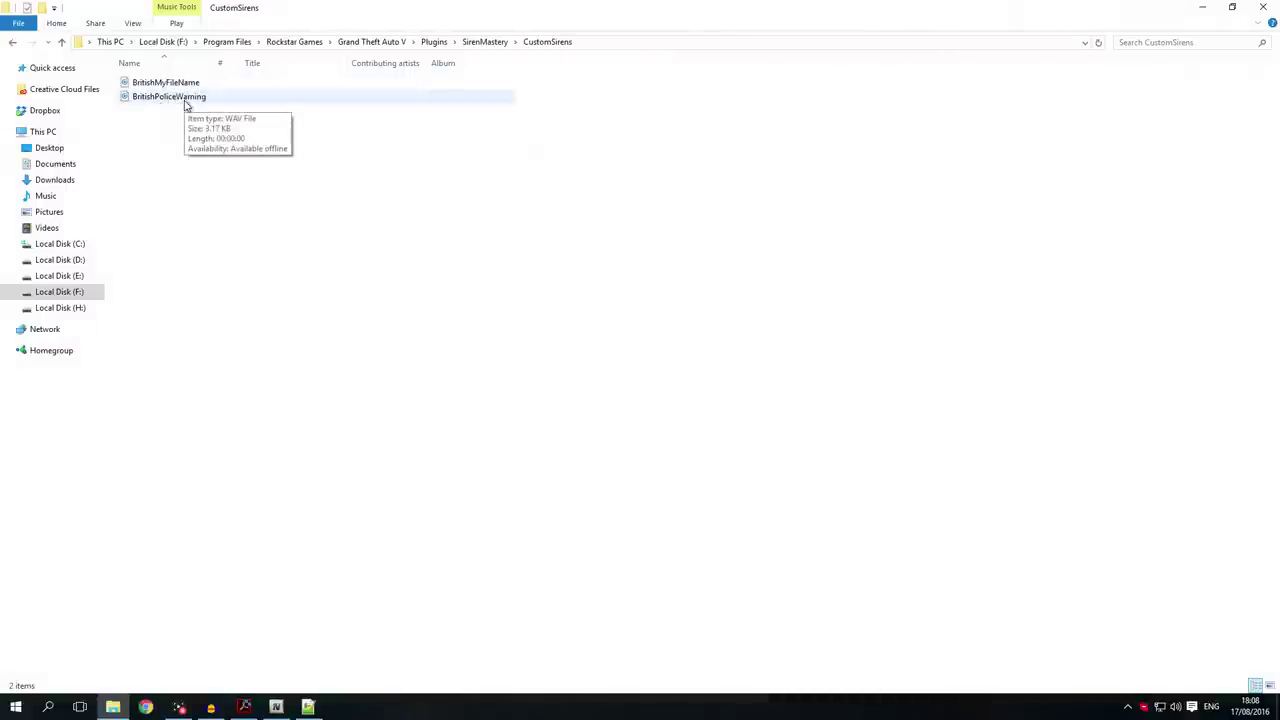
left_click(244, 707)
scroll(264, 546, "down", 5)
scroll(264, 546, "down", 8)
double_click(270, 680)
scroll(251, 643, "down", 3)
scroll(254, 340, "up", 3)
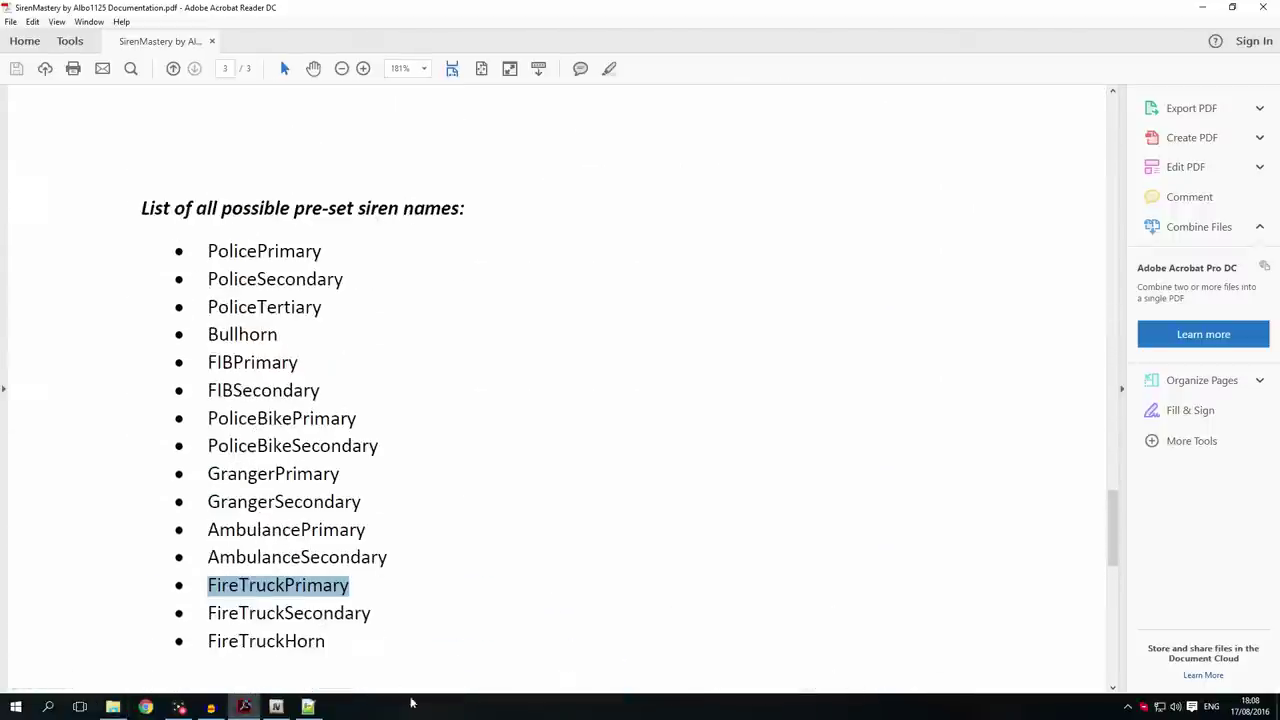
Compare the WAV file names in CustomSirens with the Siren10 value BritishMyFileName and the Siren6 value BritishPoliceWarning in VehicleSirenSetup.xml.
left_click(114, 706)
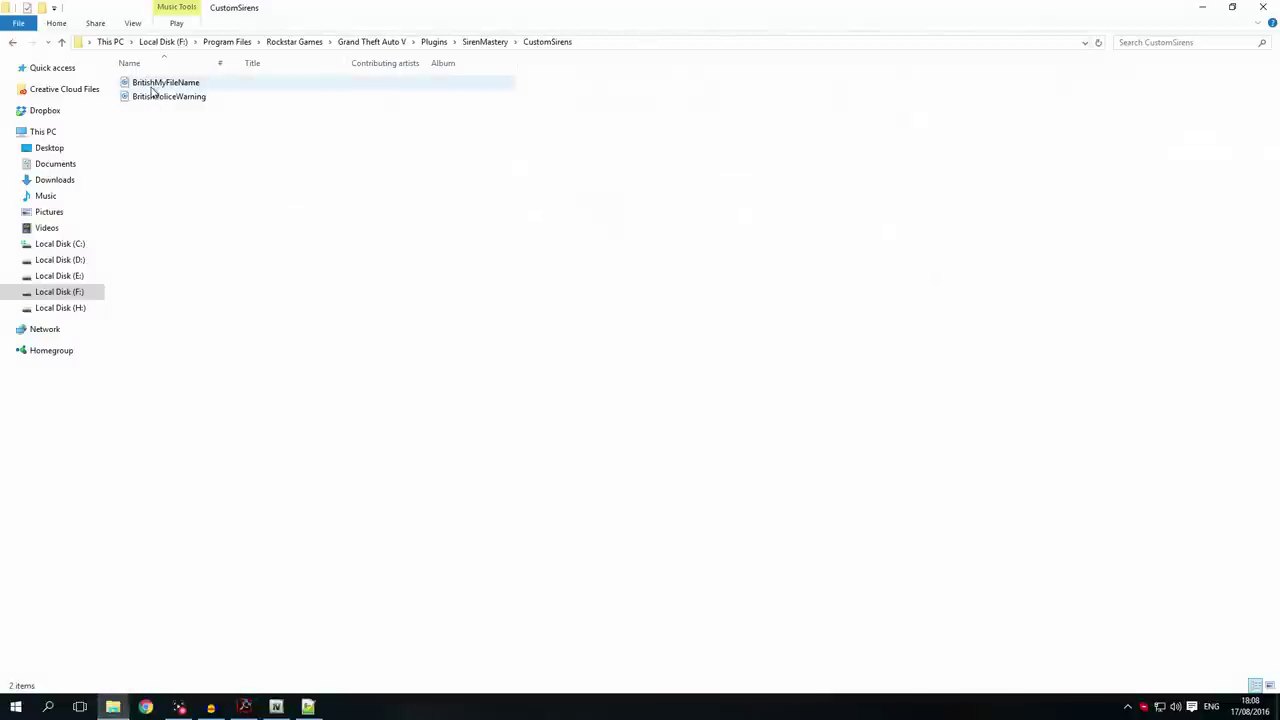
left_click(160, 84)
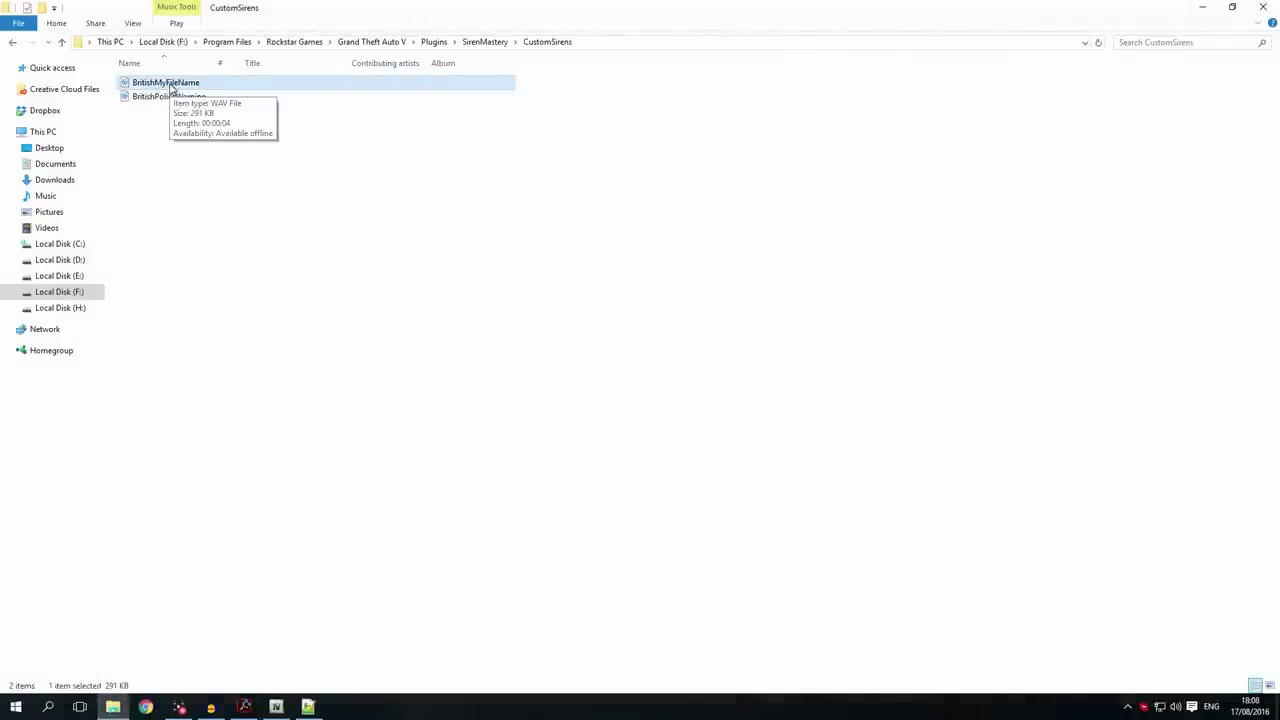
left_click(175, 88)
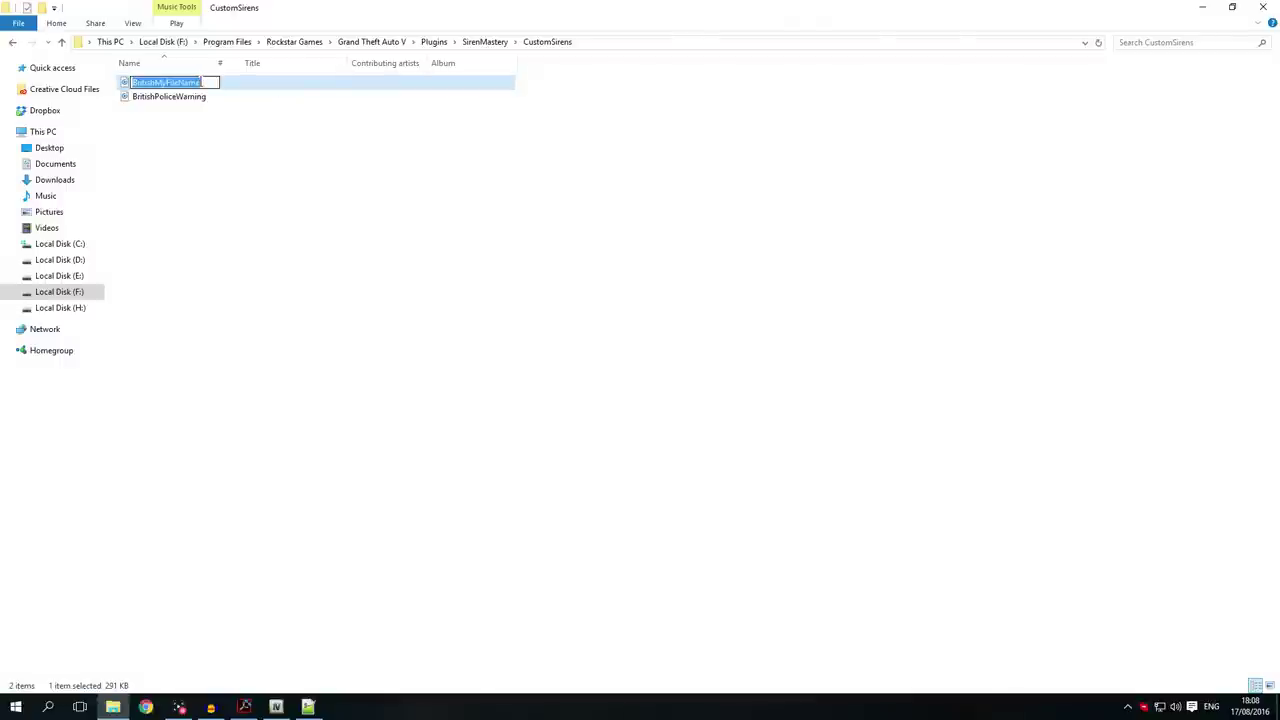
left_click(237, 88)
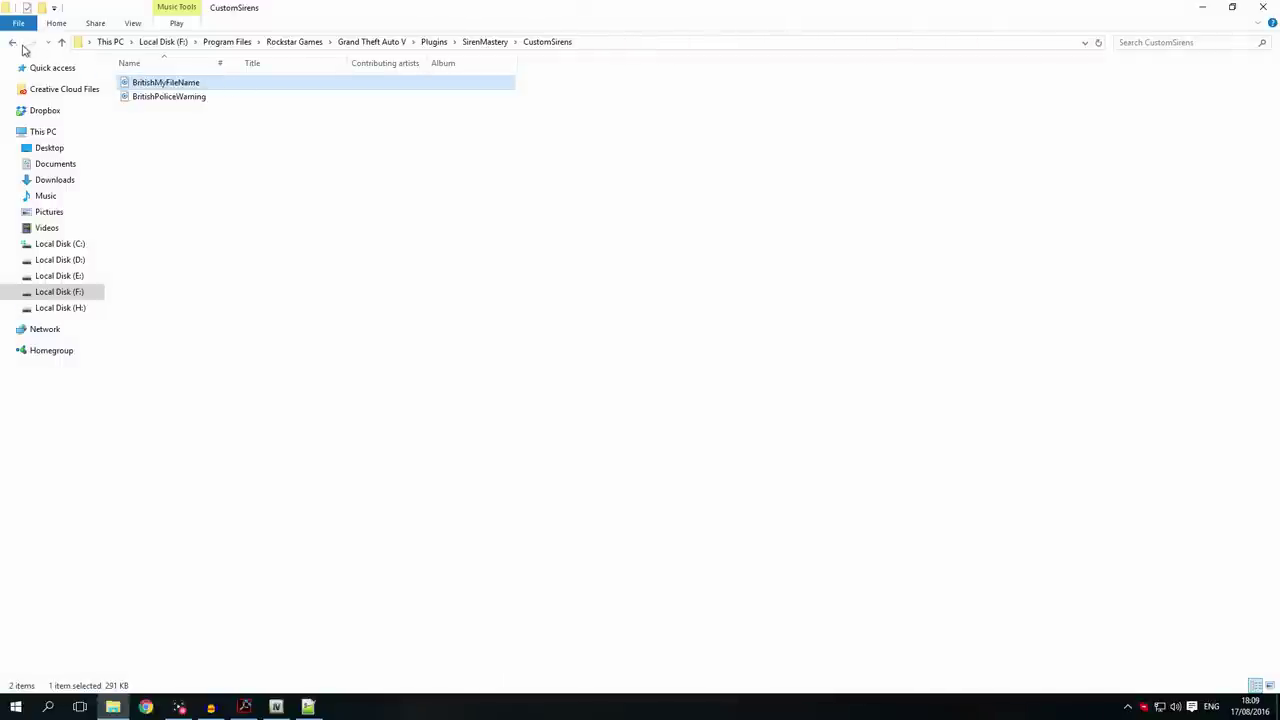
left_click(308, 707)
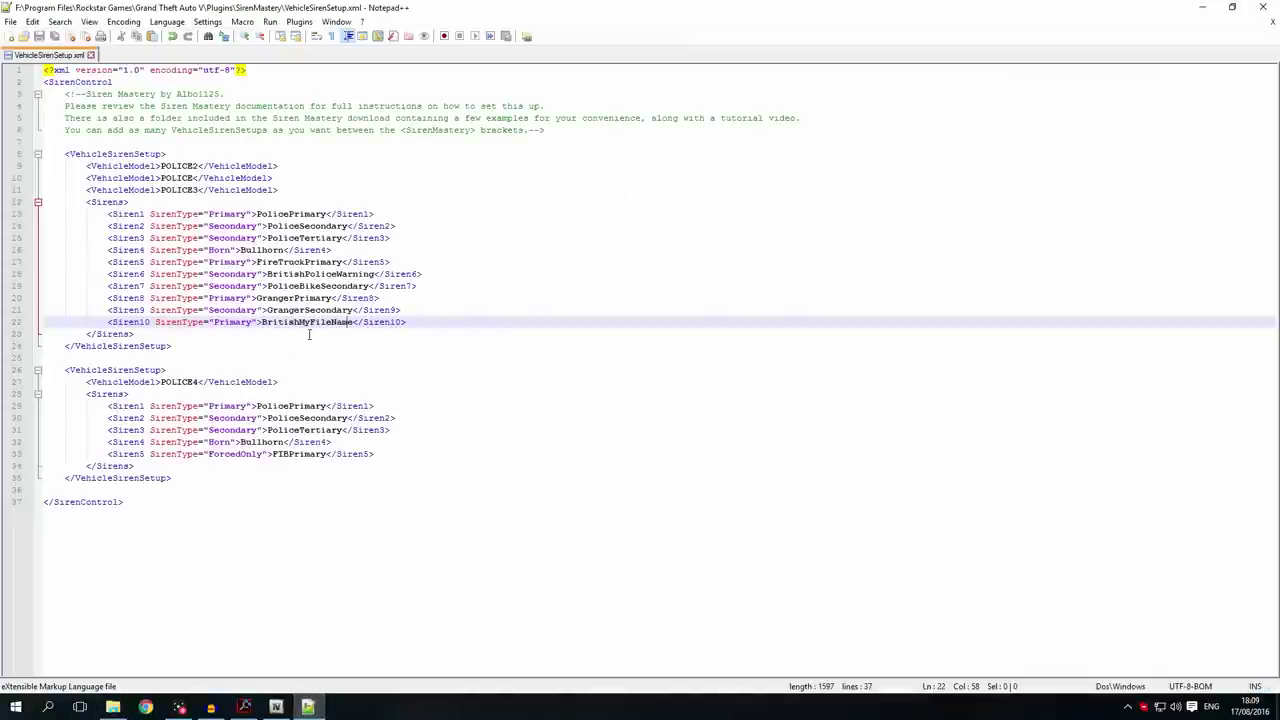
key("Delete")
type("e")
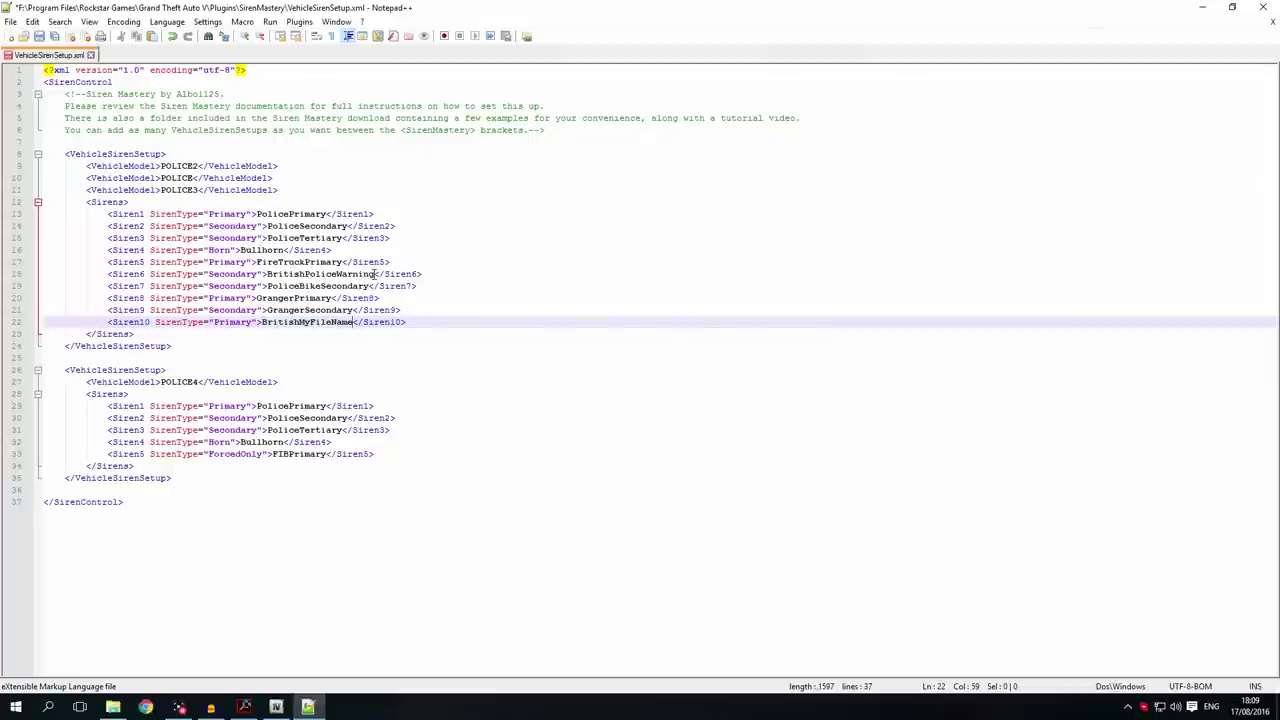
left_click_drag(375, 274, 267, 275)
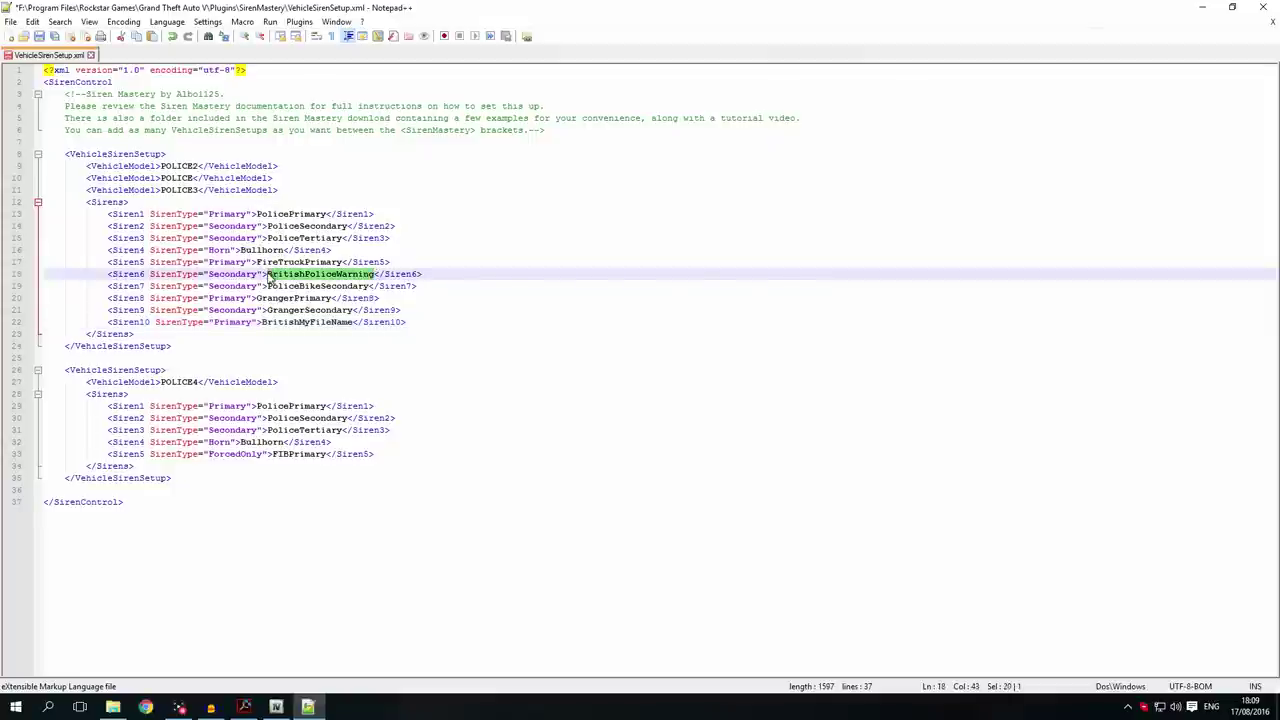
Recheck the WAV files in the CustomSirens folder and return to the POLICE4 vehicle model line in VehicleSirenSetup.xml.
left_click(113, 707)
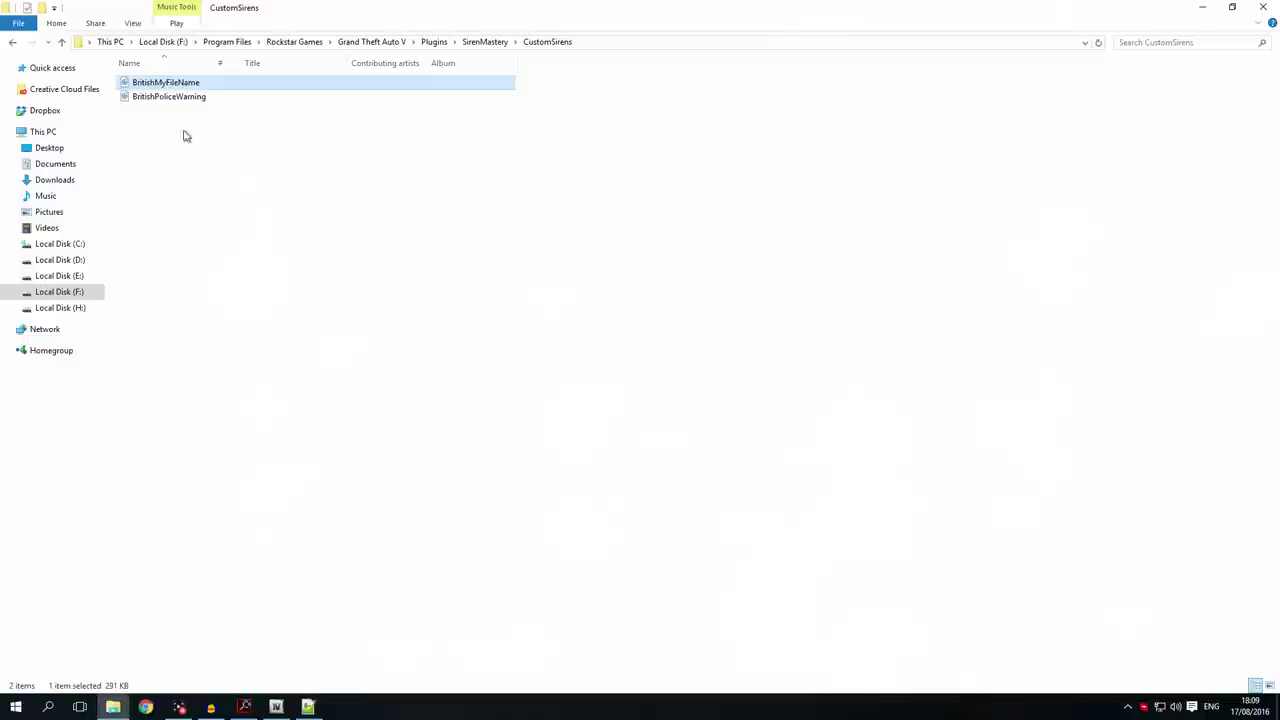
left_click(308, 707)
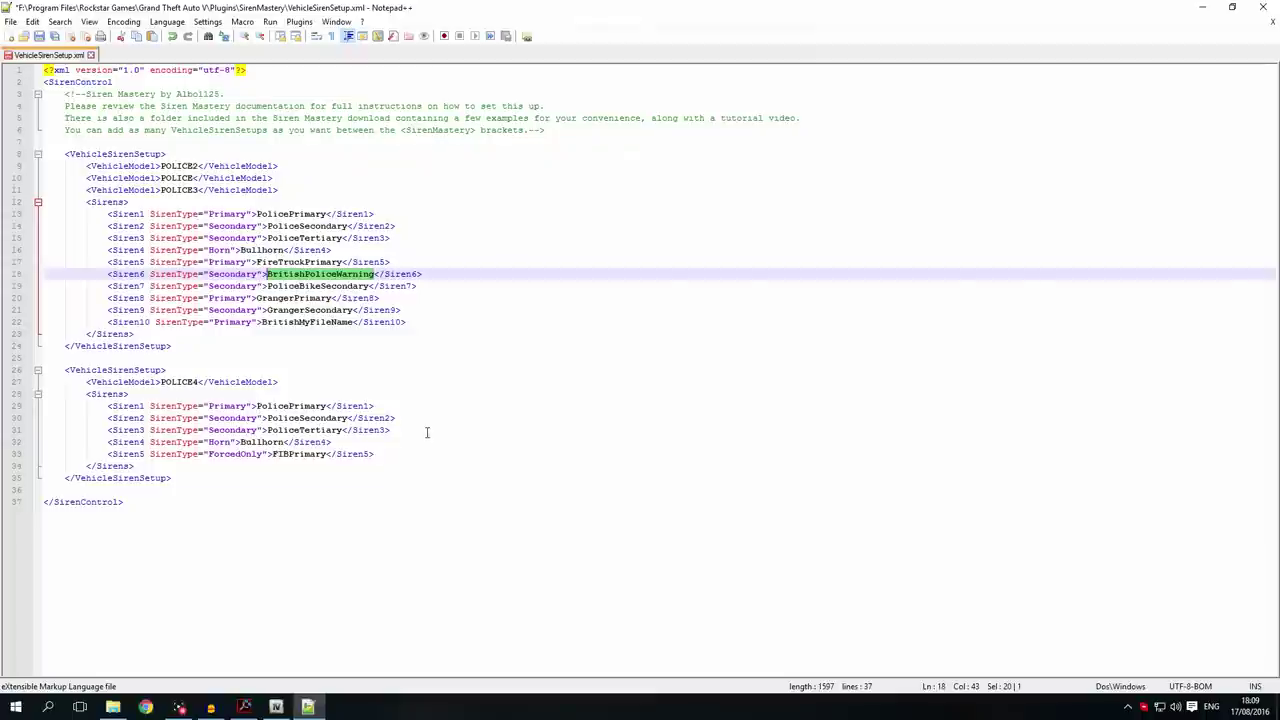
left_click(330, 382)
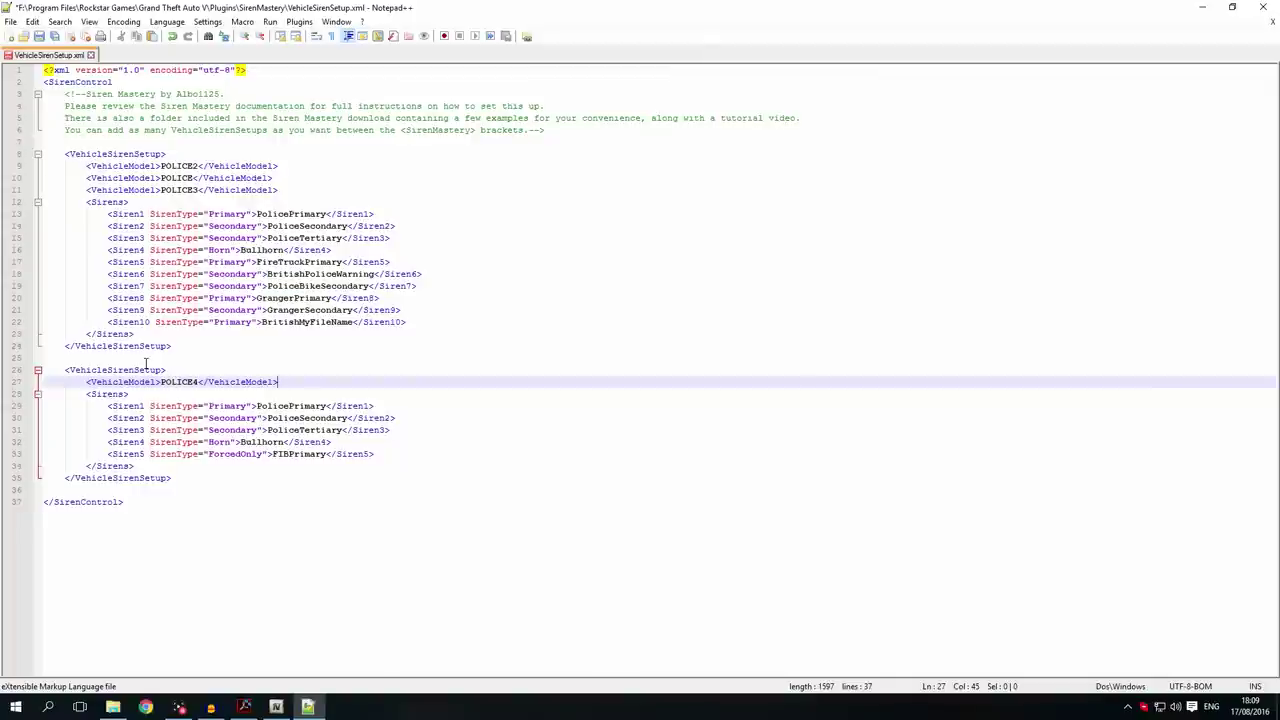
Copy the BritishPoliceWarning value from Siren6 into Siren1 of the first VehicleSirenSetup and set Siren1's SirenType to Secondary.
left_click_drag(376, 274, 267, 274)
key("ctrl+c")
left_click_drag(326, 214, 209, 214)
key("ctrl+v")
type("Secondary")
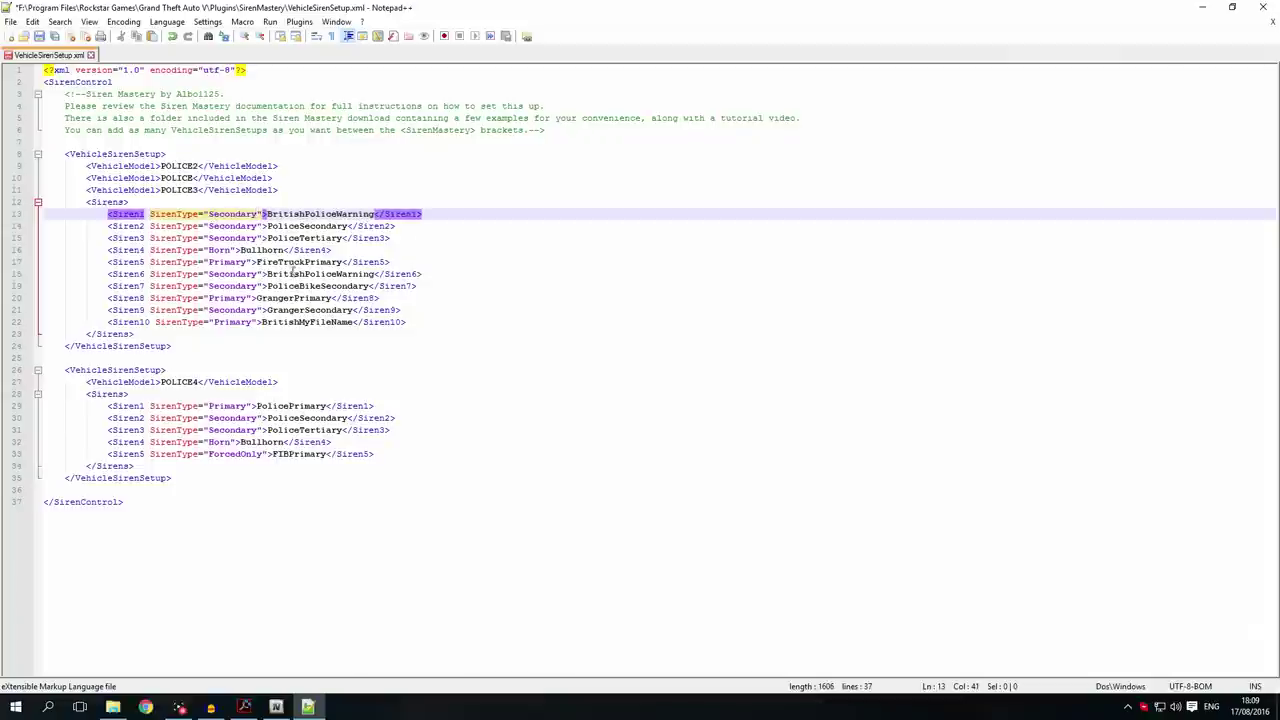
Set the Siren6 value in the first VehicleSirenSetup to PolicePrimary and its SirenType to Primary.
left_click_drag(375, 274, 267, 274)
type("PolicePrimary")
left_click_drag(256, 274, 209, 274)
type("Primary")
Delete the Siren8, Siren9 and Siren10 lines from the first VehicleSirenSetup, leaving no blank line behind.
left_click_drag(406, 320, 28, 302)
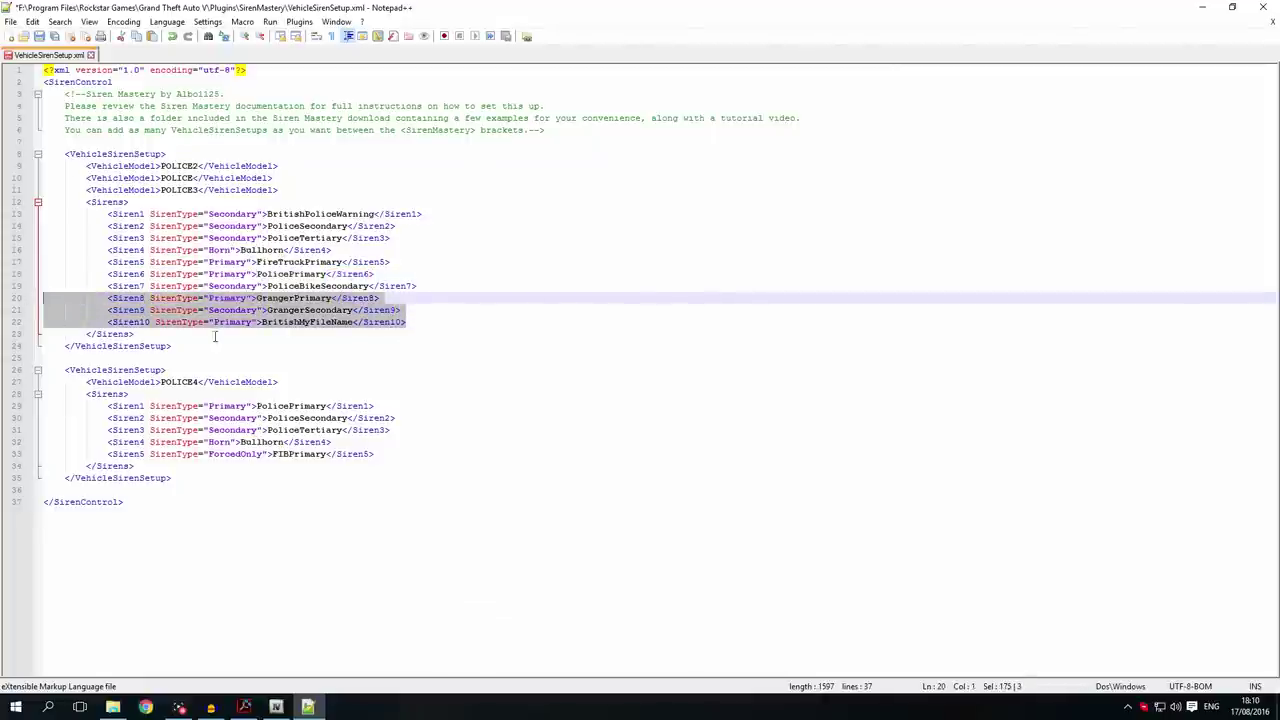
key("BackSpace")
key("BackSpace")
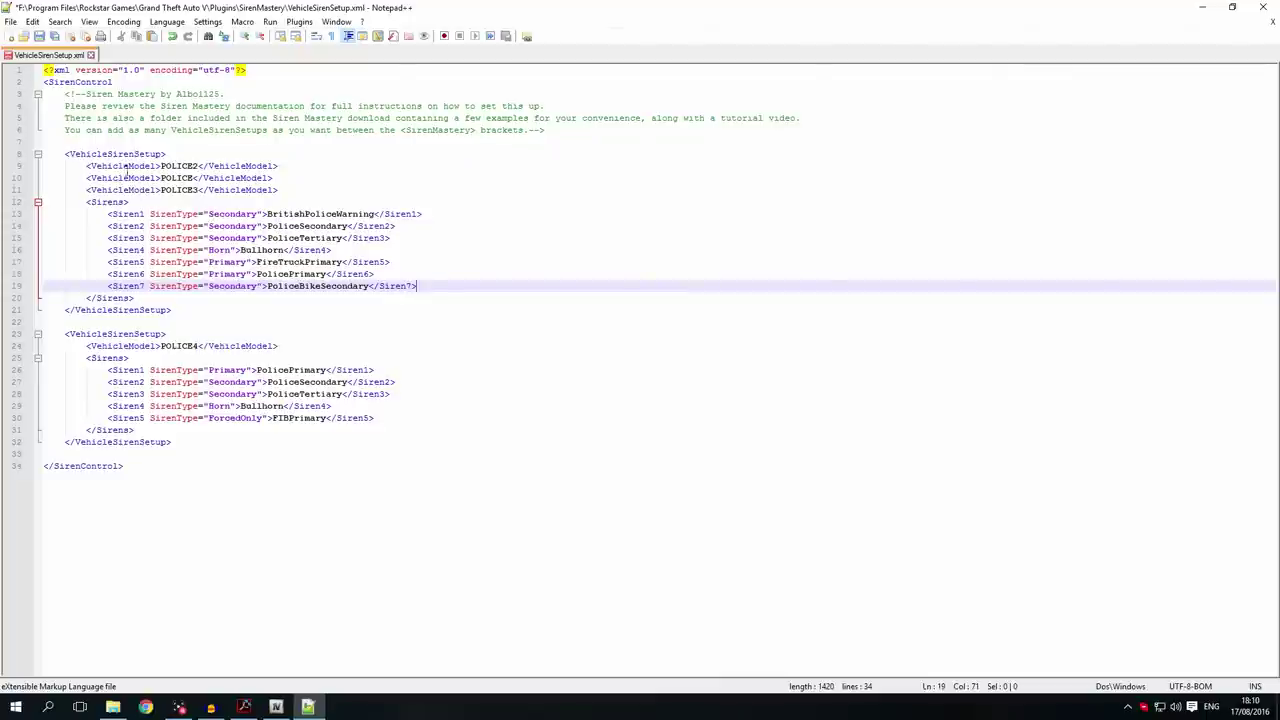
Duplicate the POLICE3 VehicleModel line below itself in the first VehicleSirenSetup and change the copy's model to SHERIFF.
left_click(290, 190)
left_click_drag(281, 190, 91, 196)
key("ctrl+c")
left_click(311, 192)
key("Return")
key("ctrl+v")
left_click_drag(199, 205, 160, 202)
type("SHERIFF")
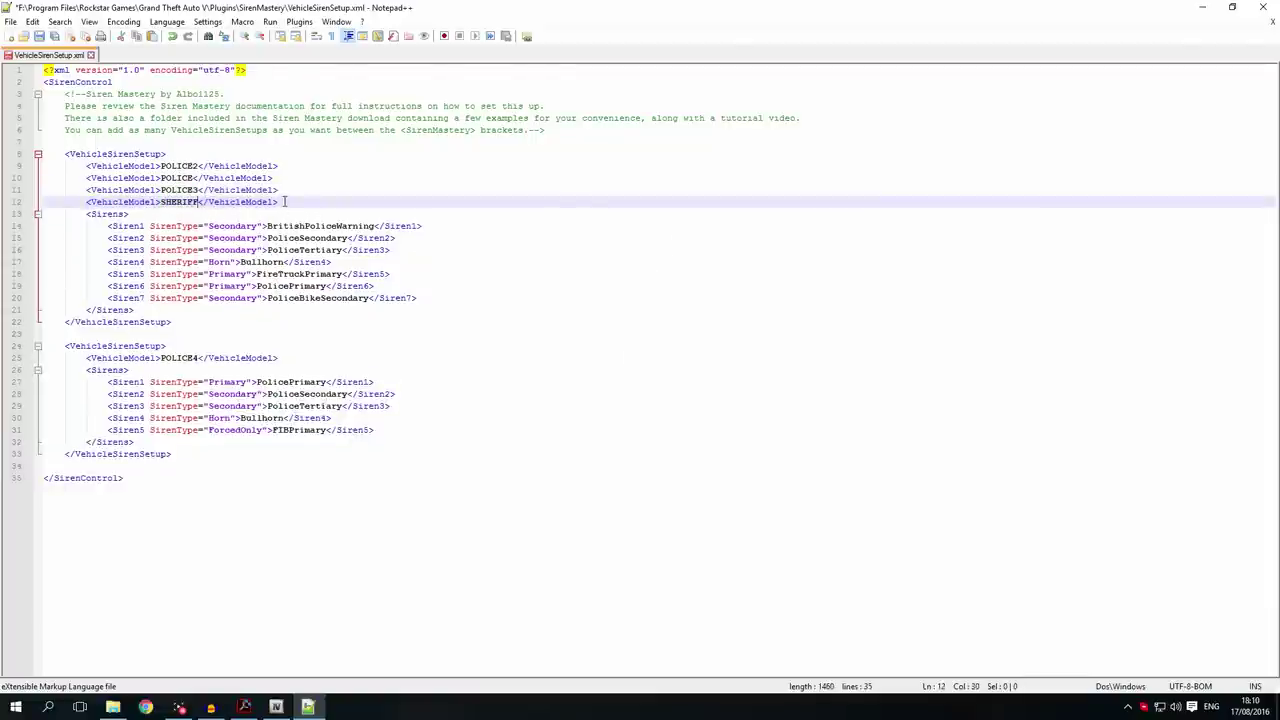
Add another VehicleModel line below SHERIFF in the first VehicleSirenSetup with the model AMBULANCE.
key("Return")
key("ctrl+v")
double_click(199, 218)
type("AMBULANCE")
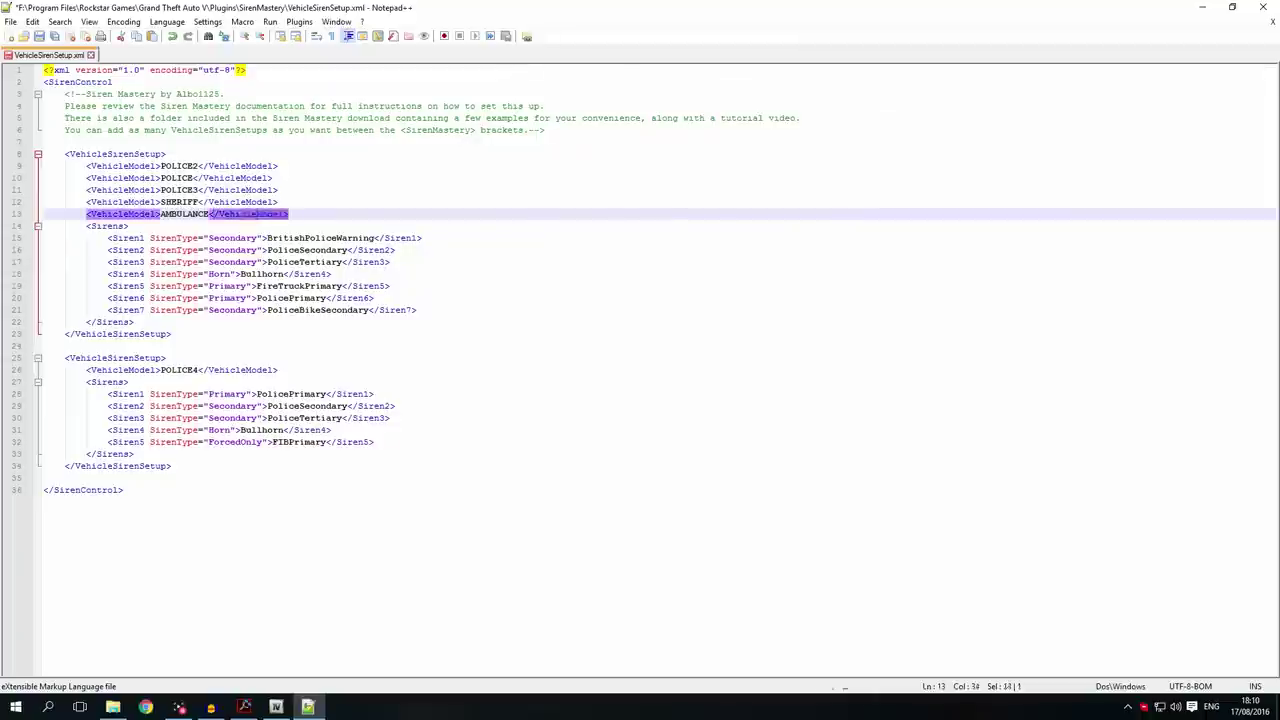
Add a VehicleModel line for POLICEB below AMBULANCE in the first VehicleSirenSetup.
left_click(316, 210)
key("Return")
key("ctrl+v")
left_click_drag(211, 227, 161, 227)
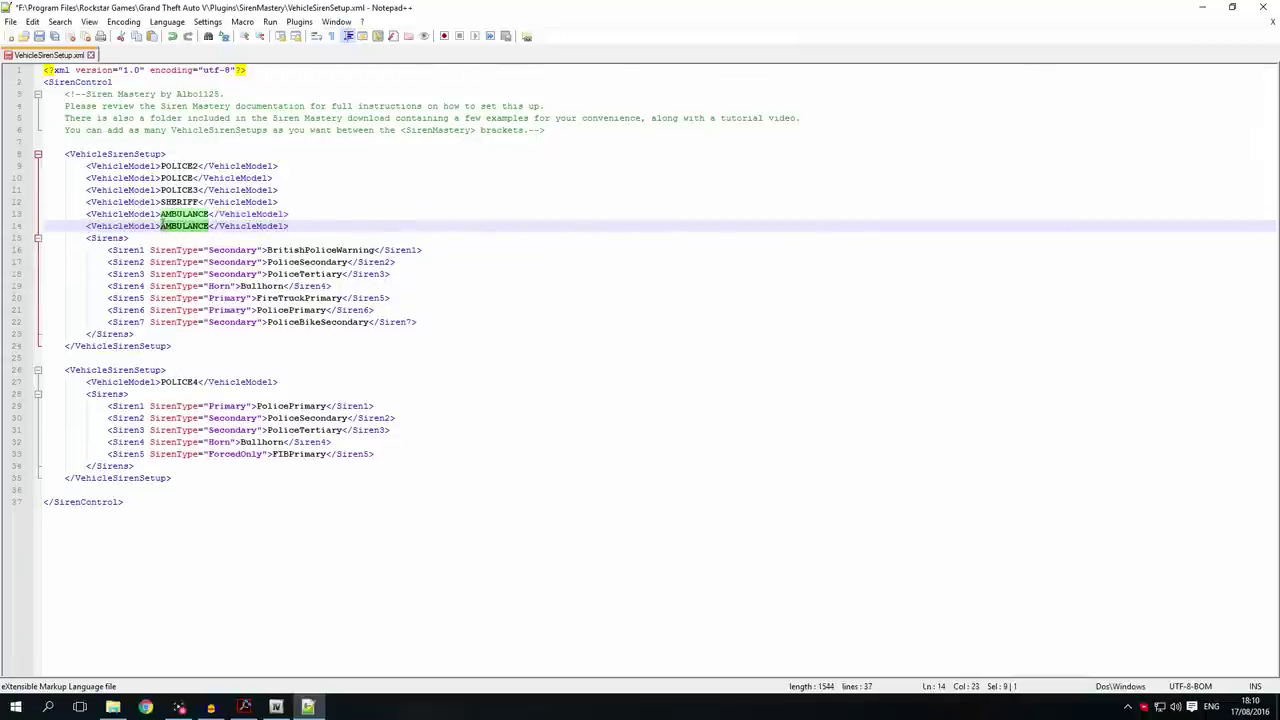
type("POLICEB")
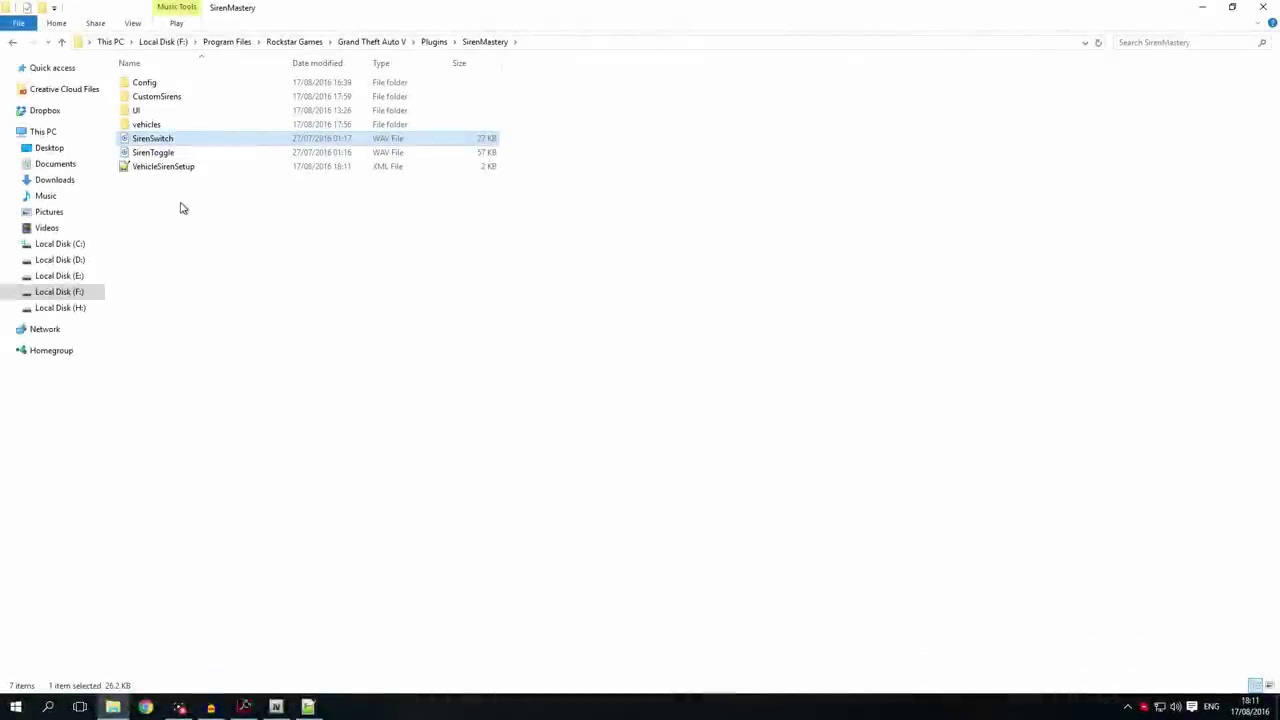
Look over the SirenToggle sound file and the UI folder in the SirenMastery folder, and switch to the PDF documentation.
left_click(170, 153)
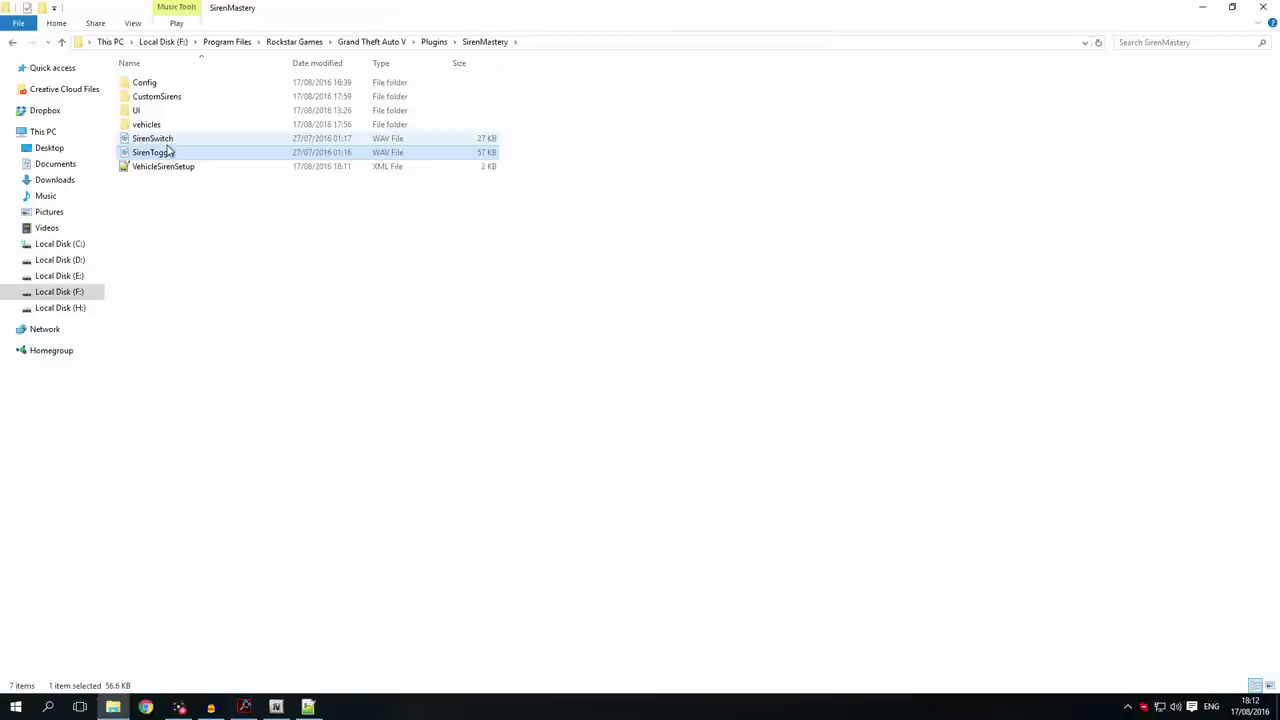
left_click(188, 216)
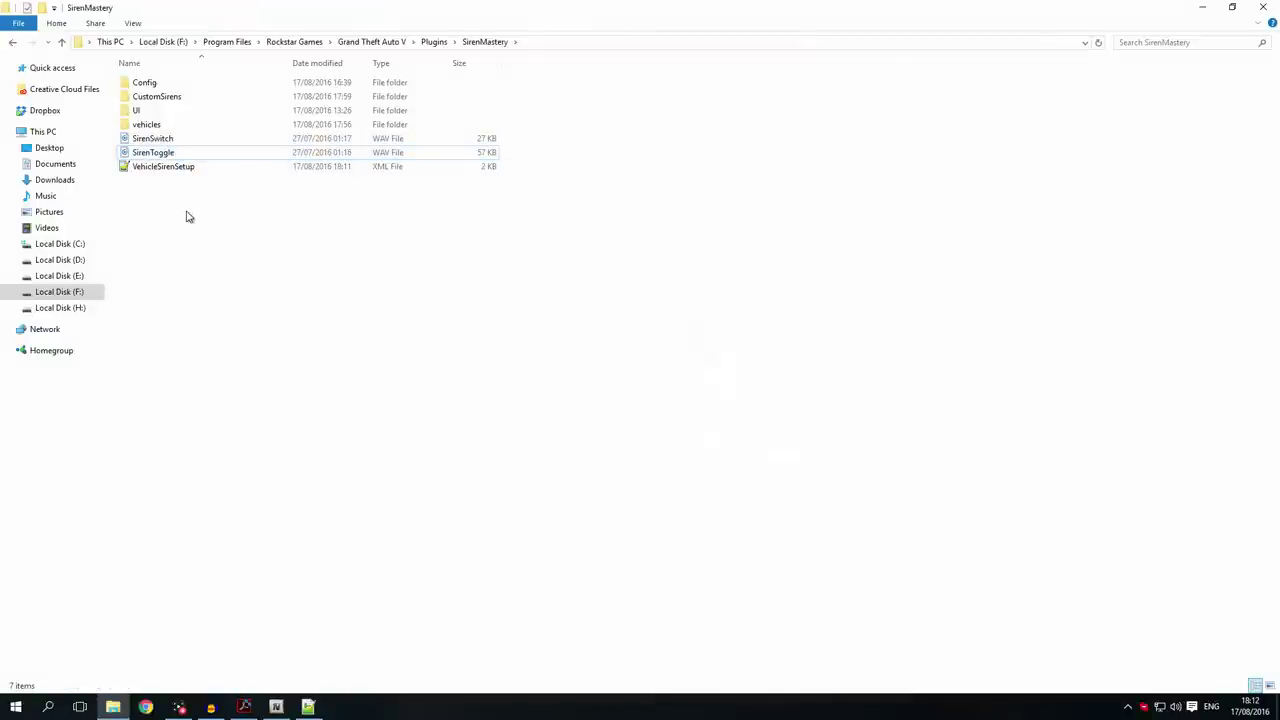
left_click(148, 111)
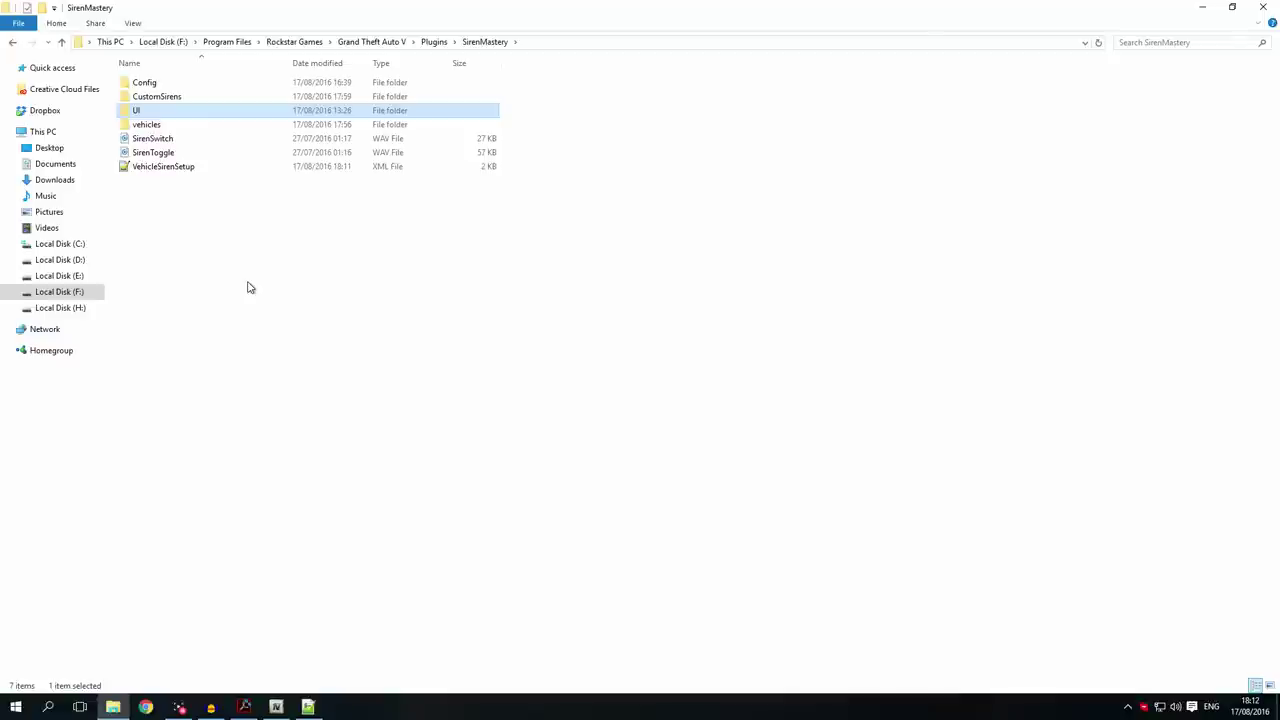
key("alt+Tab")
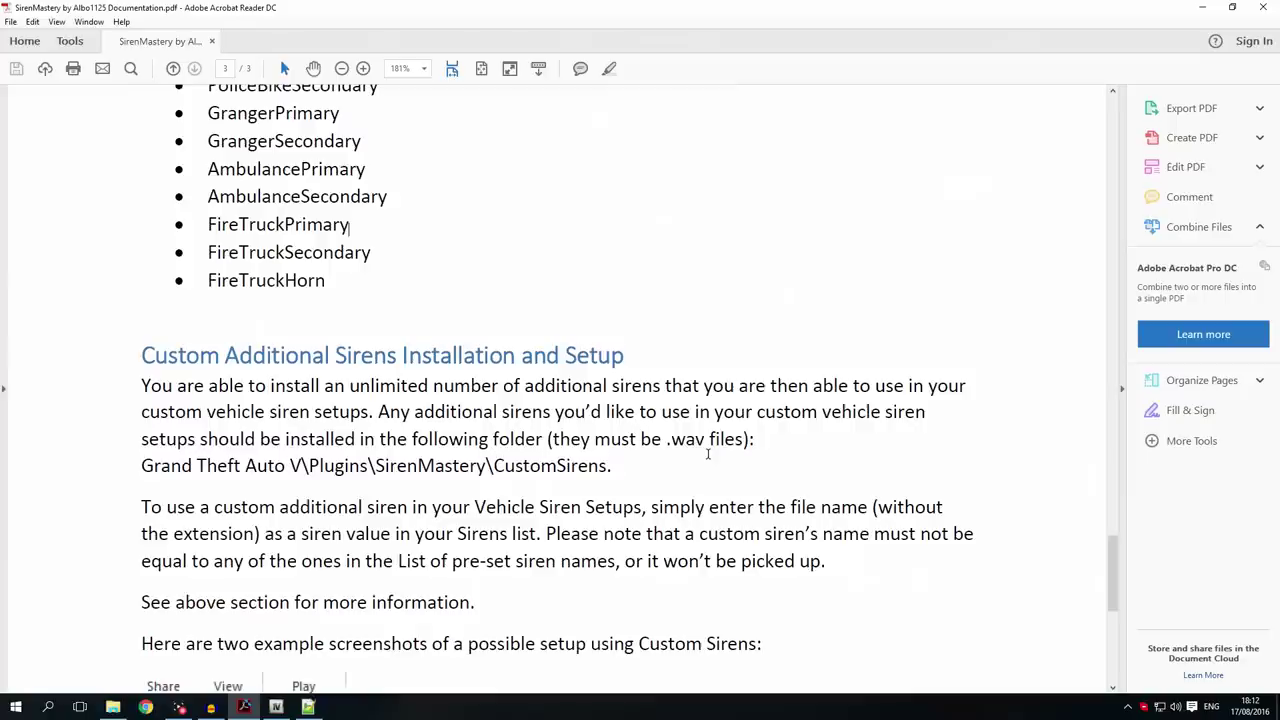